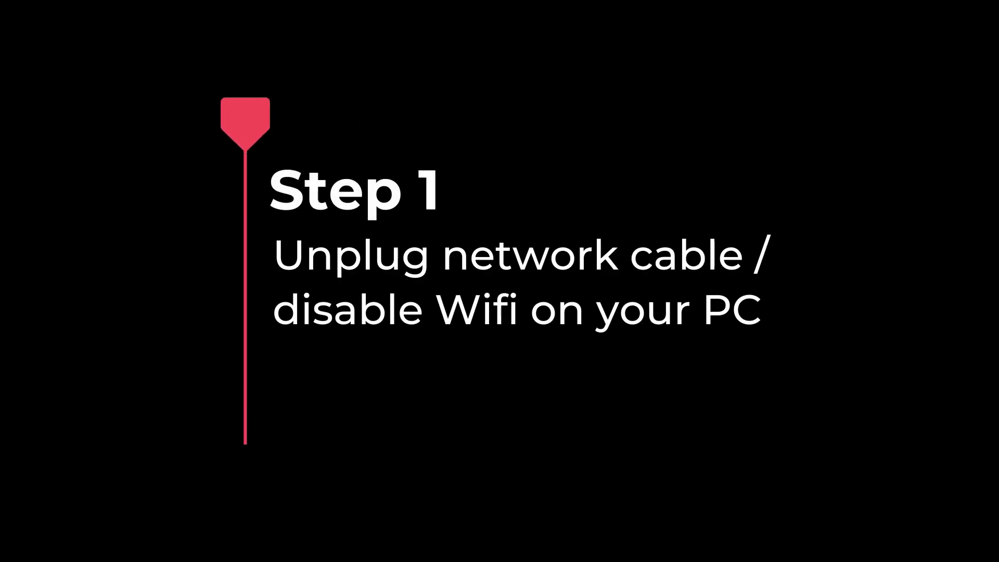
- Highlight the disable-Wi-Fi line in the readme, then switch Wi-Fi off in Quick Settings
left_click_drag(104, 180, 300, 182)
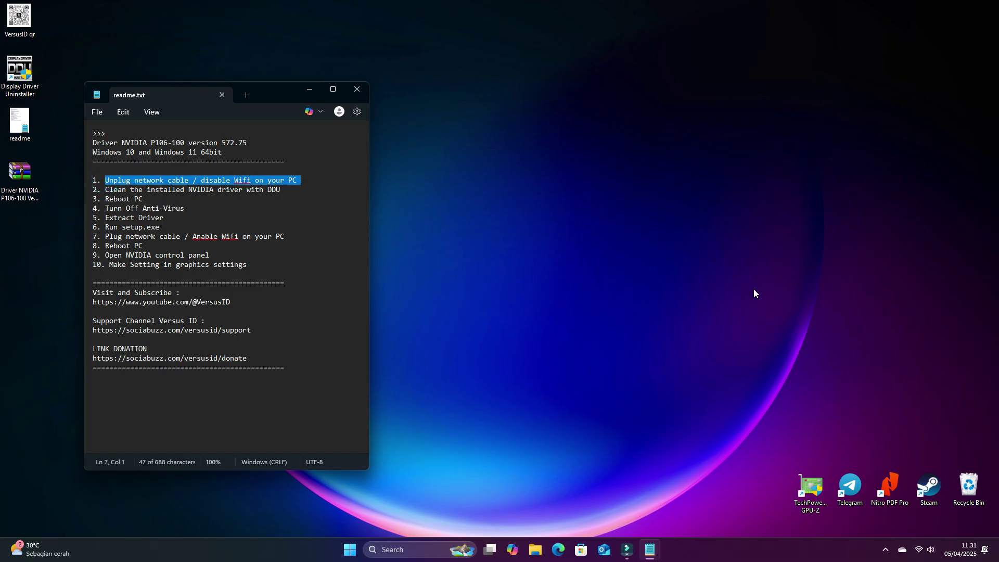
left_click(923, 550)
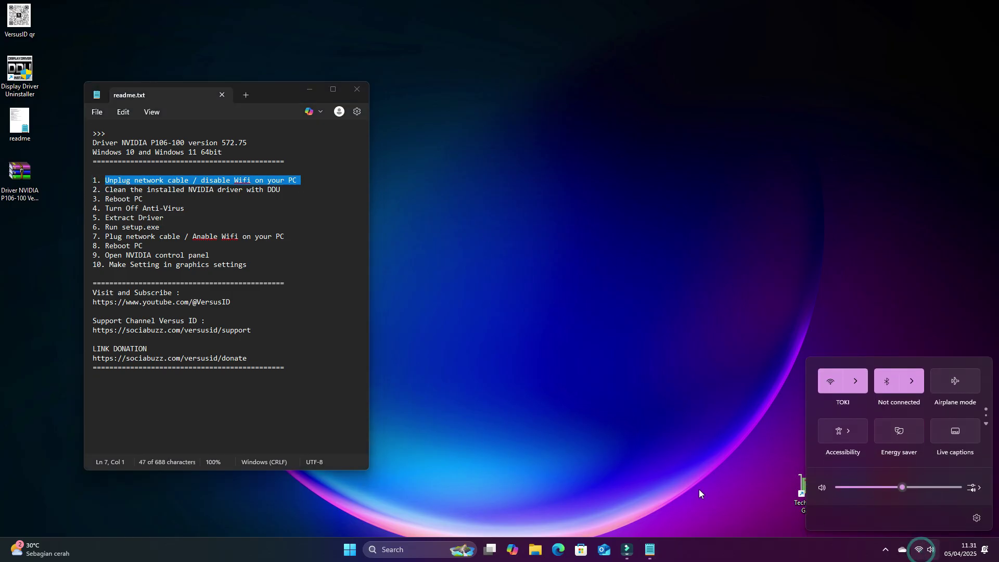
left_click(855, 389)
left_click(971, 336)
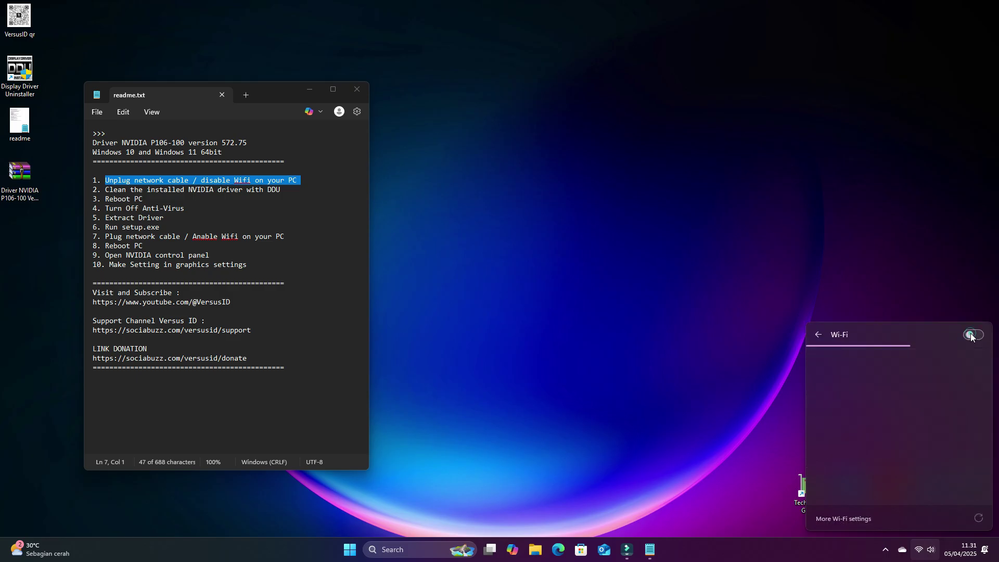
left_click(675, 357)
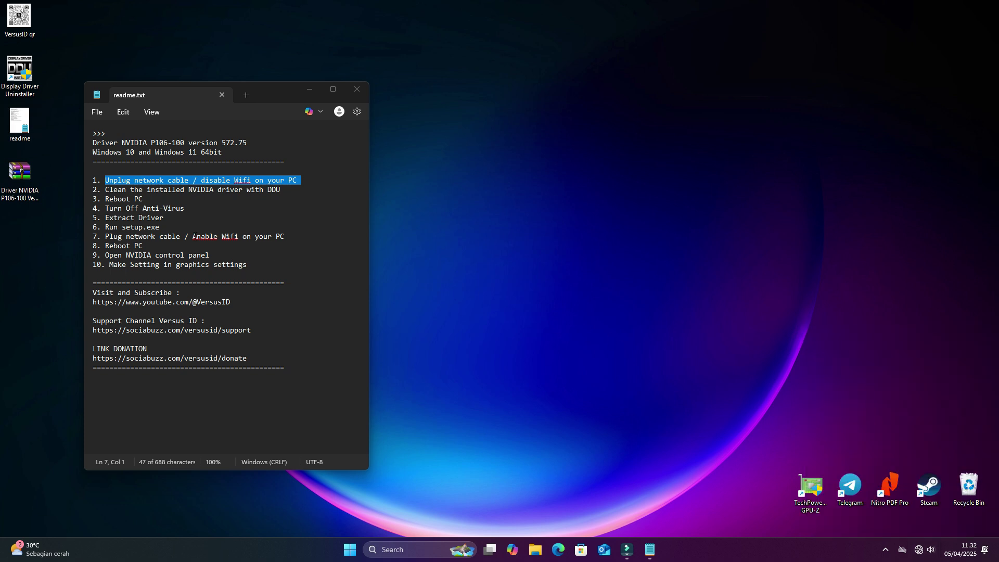
- Highlight the NVIDIA cleanup step and run Display Driver Uninstaller as administrator, dismissing the Safe Mode warning
left_click_drag(105, 189, 284, 190)
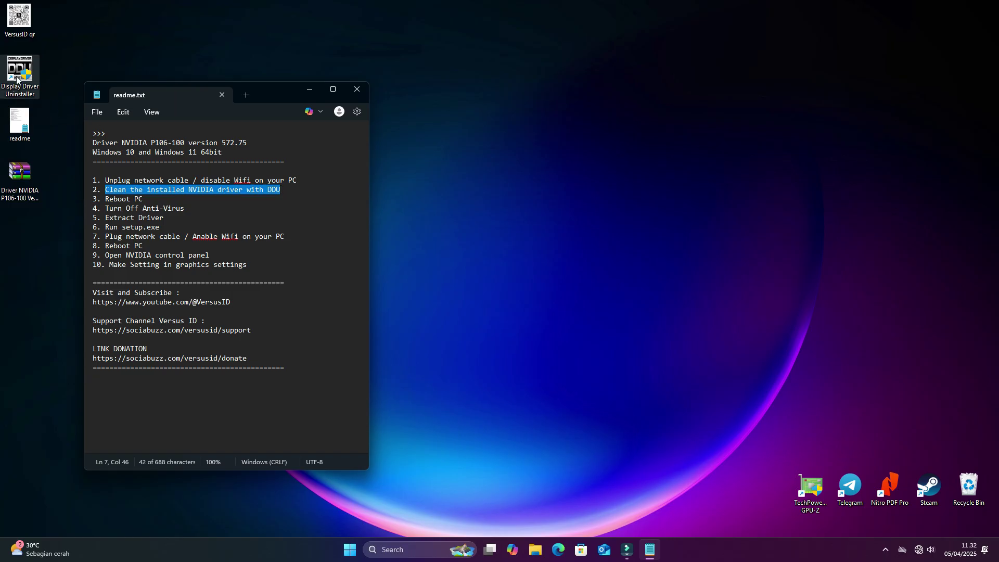
right_click(17, 78)
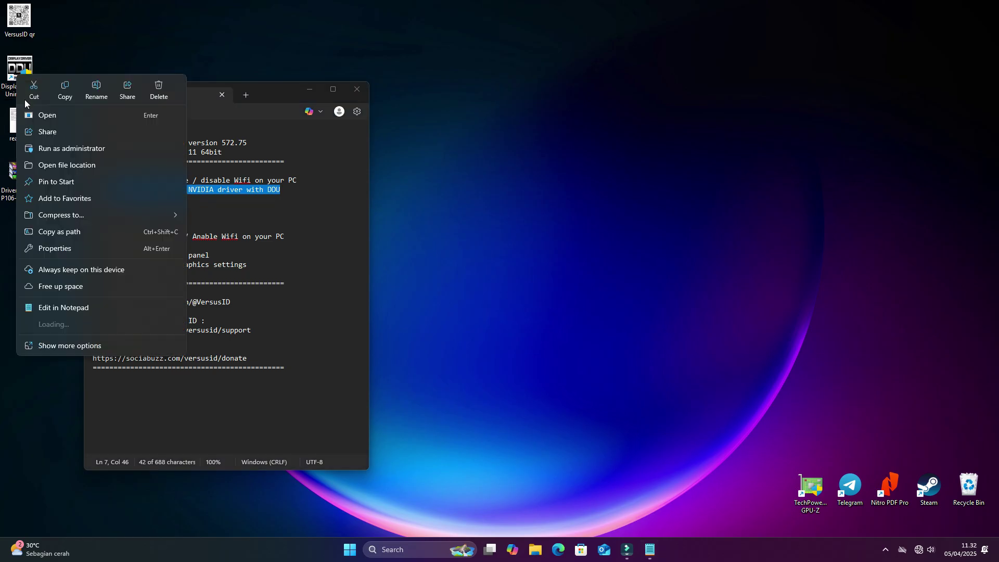
left_click(46, 148)
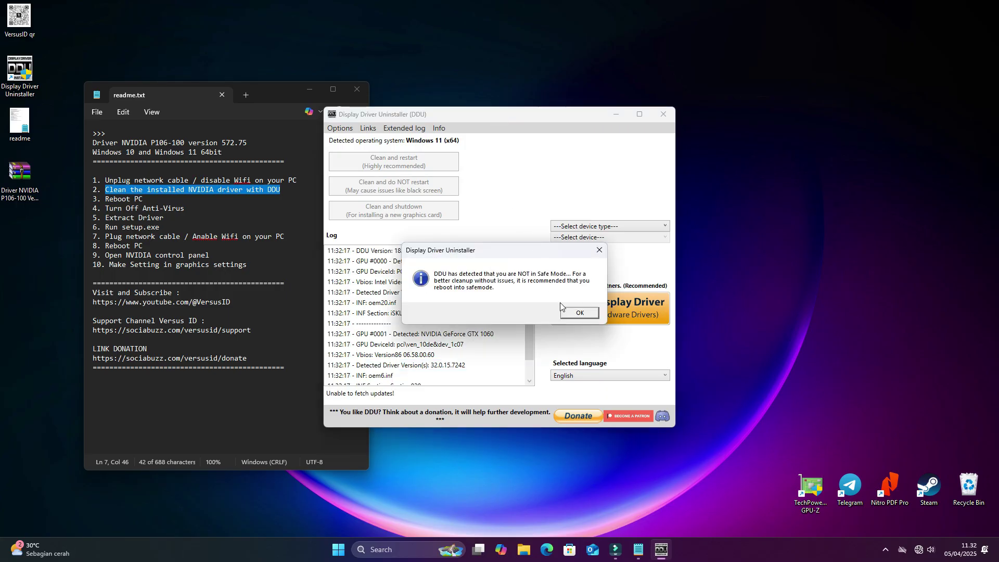
left_click(577, 312)
- Set device type GPU and vendor NVIDIA, then run Clean and restart
left_click_drag(520, 114, 600, 97)
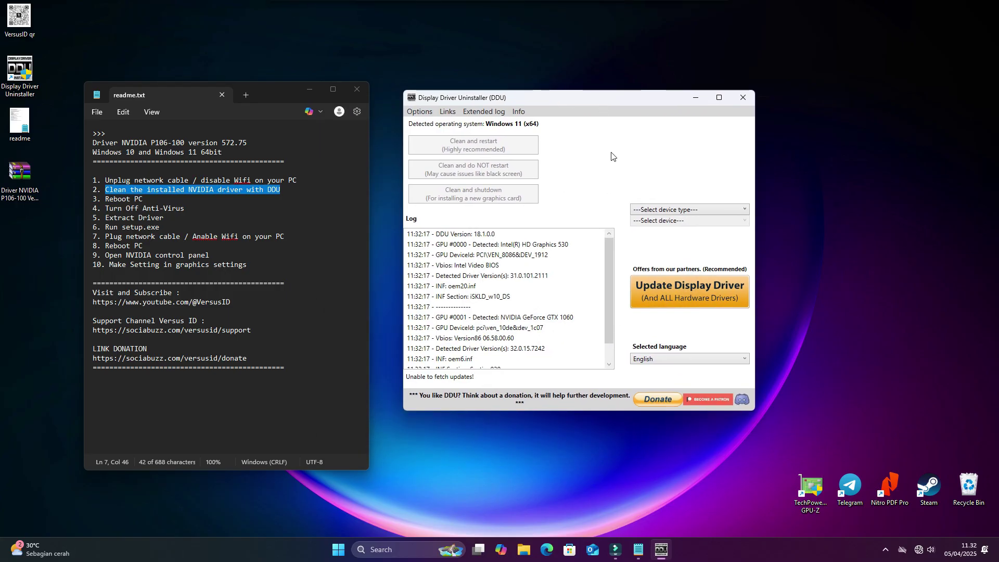
left_click(652, 209)
left_click(654, 241)
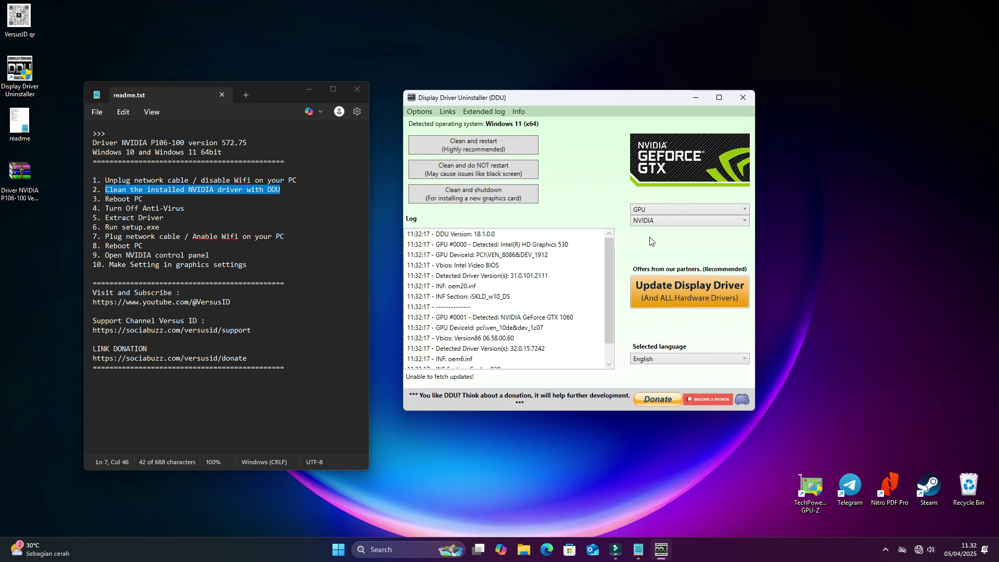
left_click(650, 225)
left_click(653, 242)
left_click(492, 148)
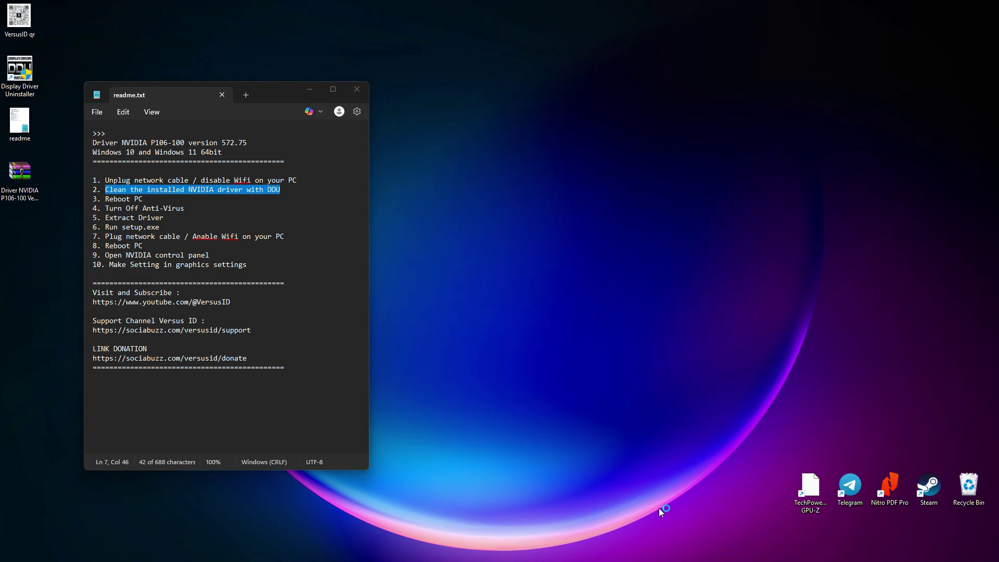
- Reopen the readme in Notepad after the restart and highlight the Reboot PC line
double_click(22, 125)
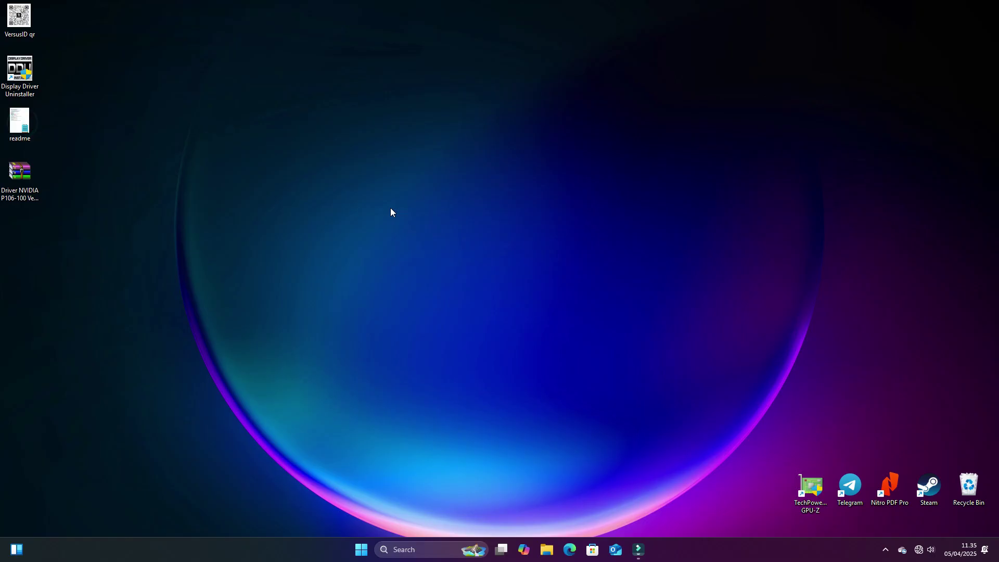
left_click(389, 210)
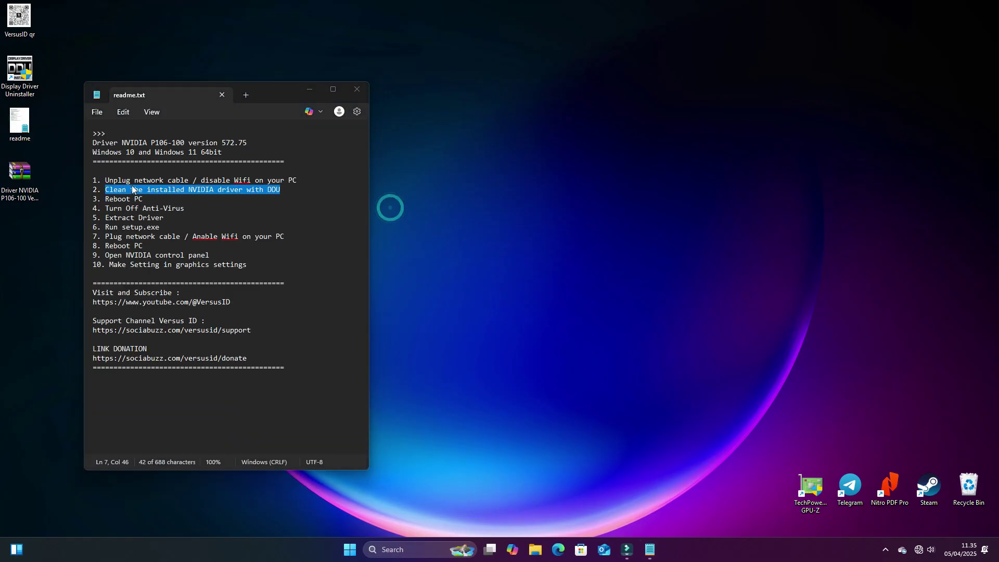
left_click_drag(105, 198, 138, 199)
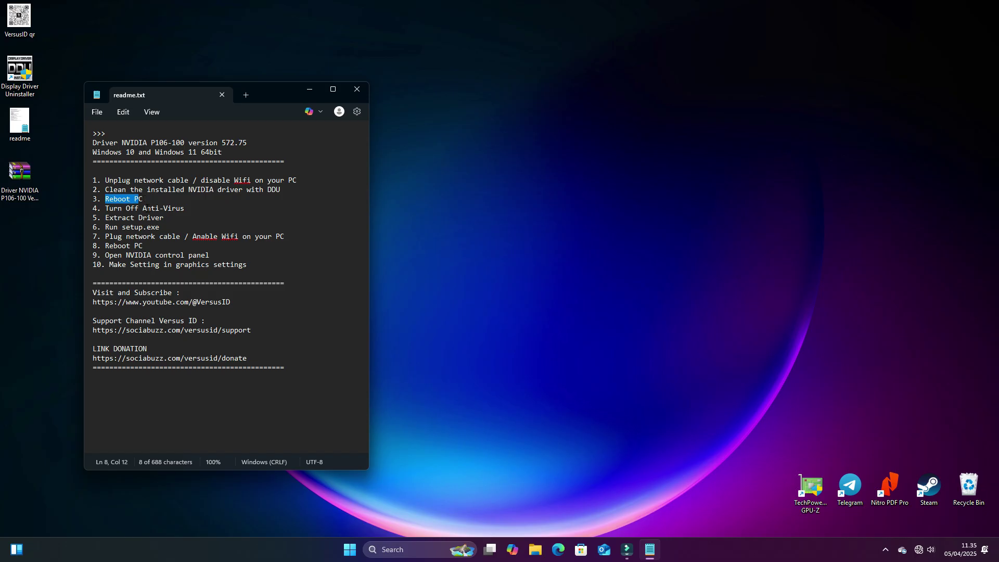
left_click(106, 208)
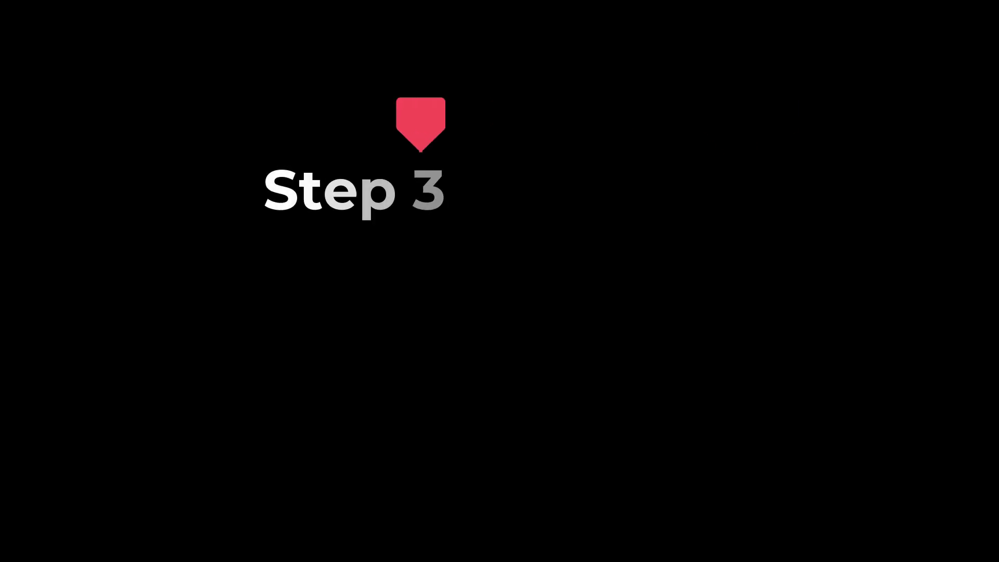
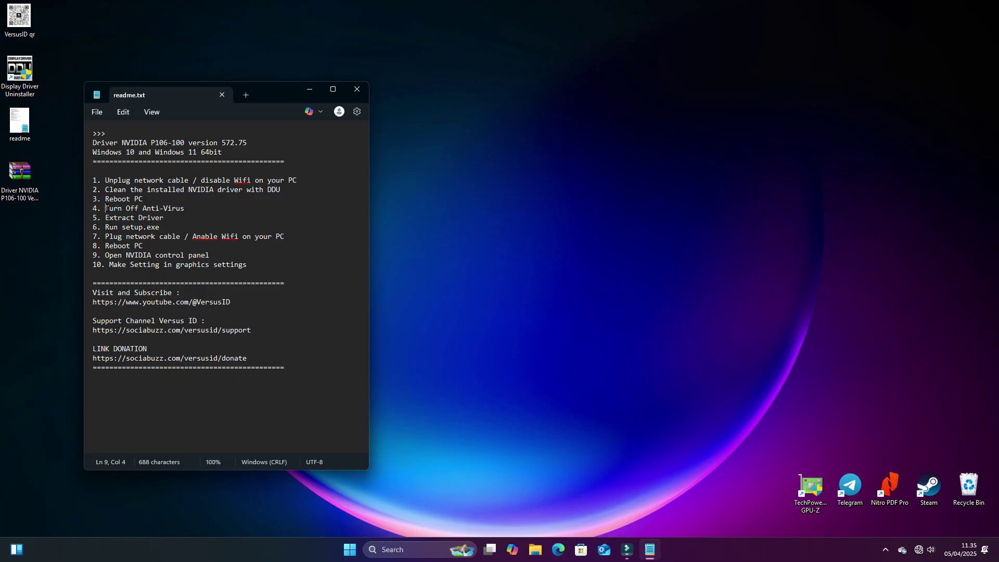
- Highlight the '4. Turn Off Anti-Virus' line in readme.txt, then deselect it
left_click_drag(105, 208, 186, 209)
left_click(186, 208)
- Launch Windows Security from the tray and go to Virus & threat protection's Manage settings page
left_click(883, 552)
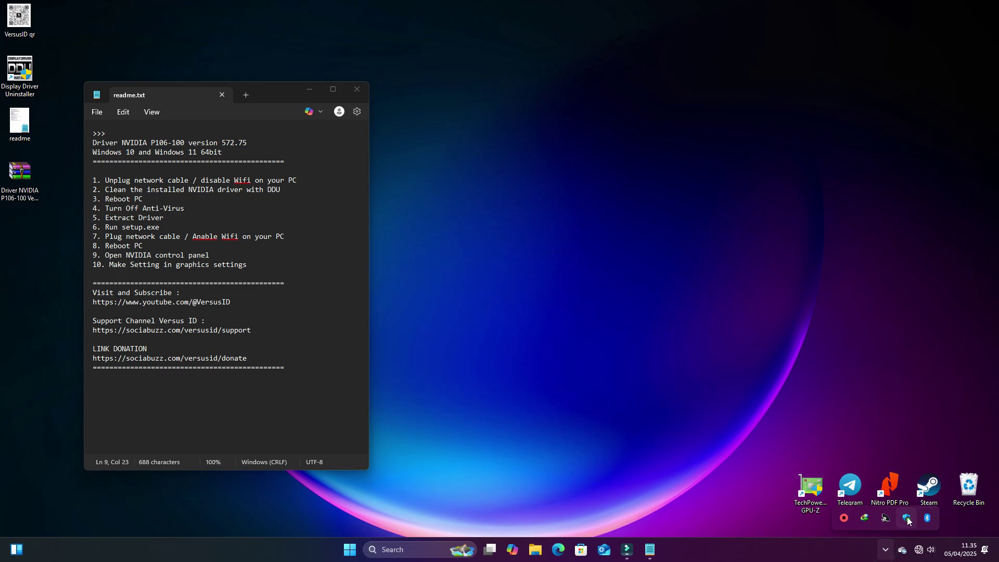
left_click(907, 517)
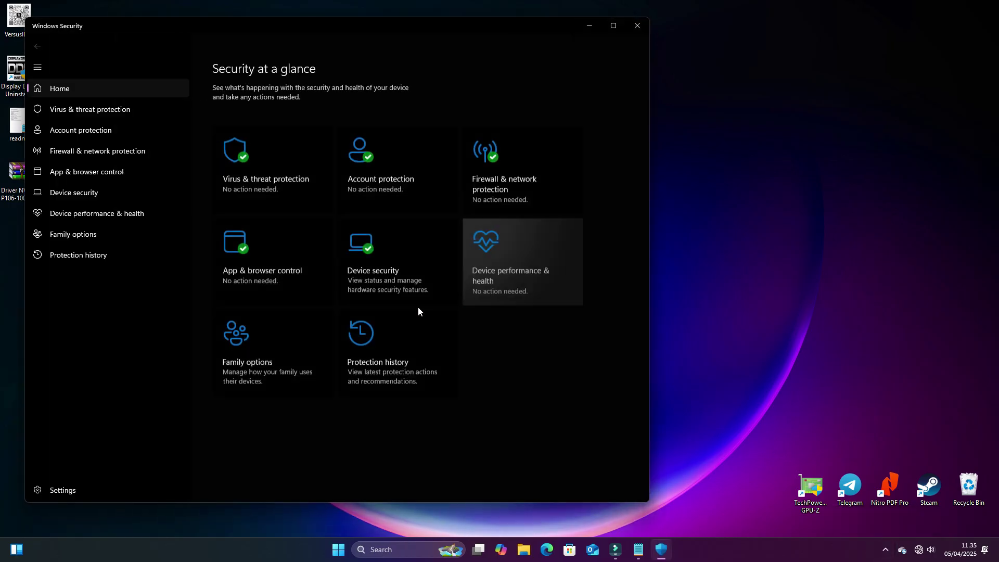
left_click(97, 115)
left_click(234, 331)
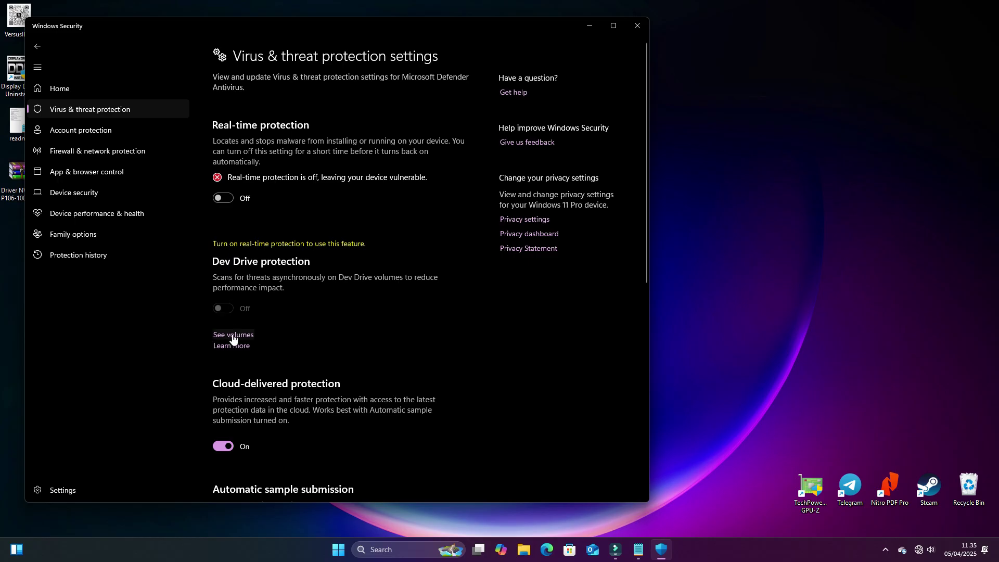
- Switch off Cloud-delivered protection and Automatic sample submission
scroll(232, 312, "down", 3)
left_click(222, 235)
left_click(223, 360)
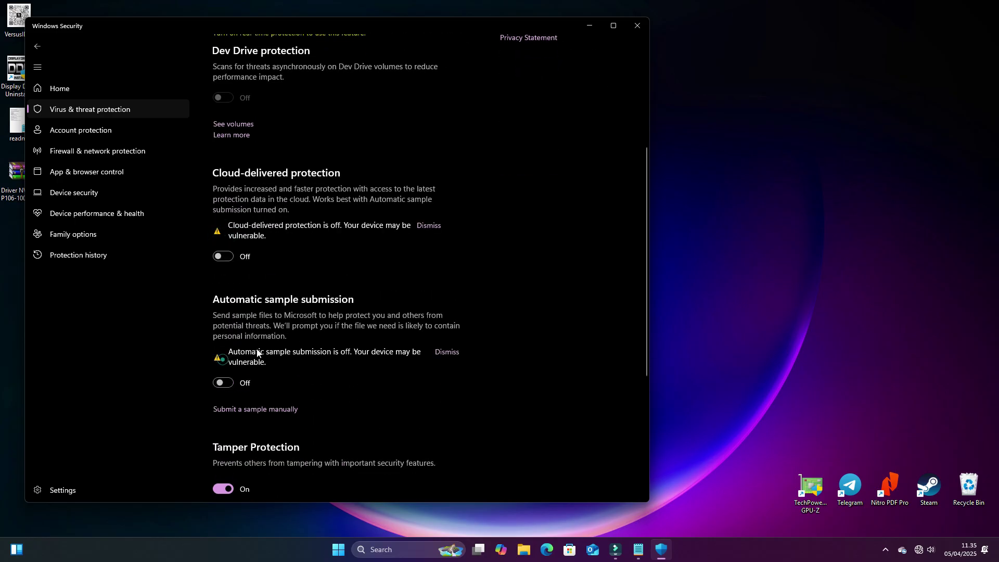
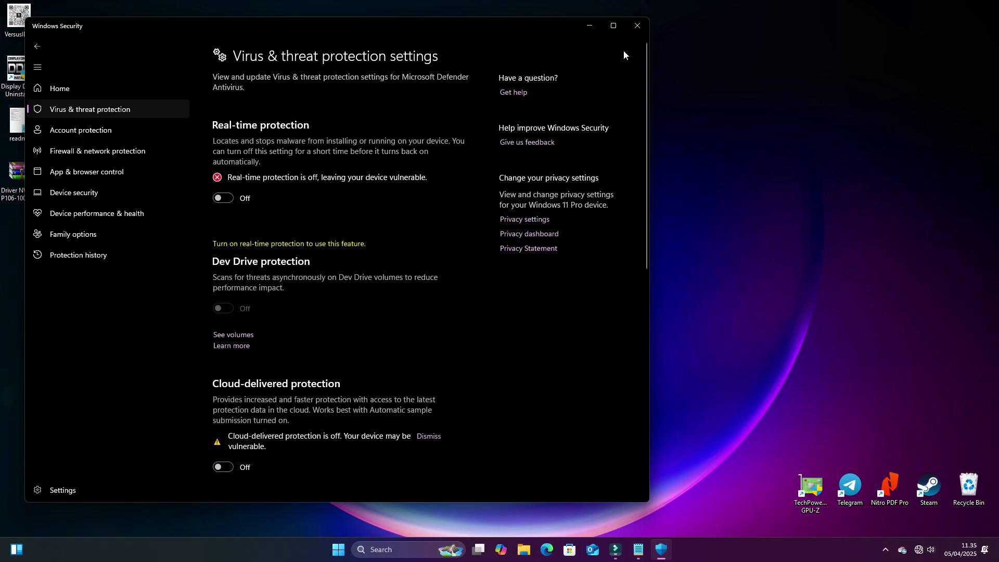
- Close Windows Security with protections off, leaving the readme.txt install steps in Notepad
left_click(636, 25)
left_click(748, 291)
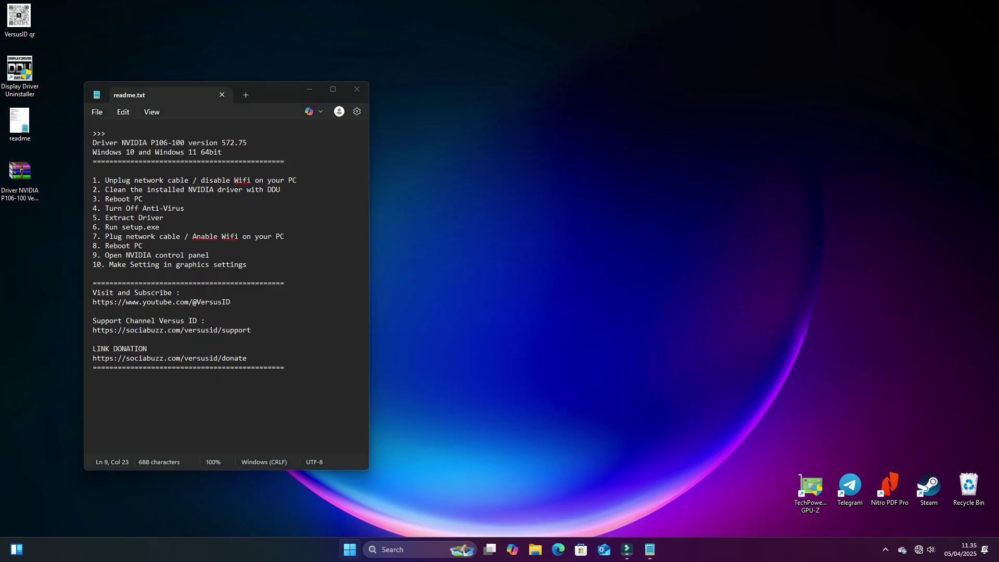
- Check Device Manager for the unrecognised 3D Video Controller
right_click(344, 555)
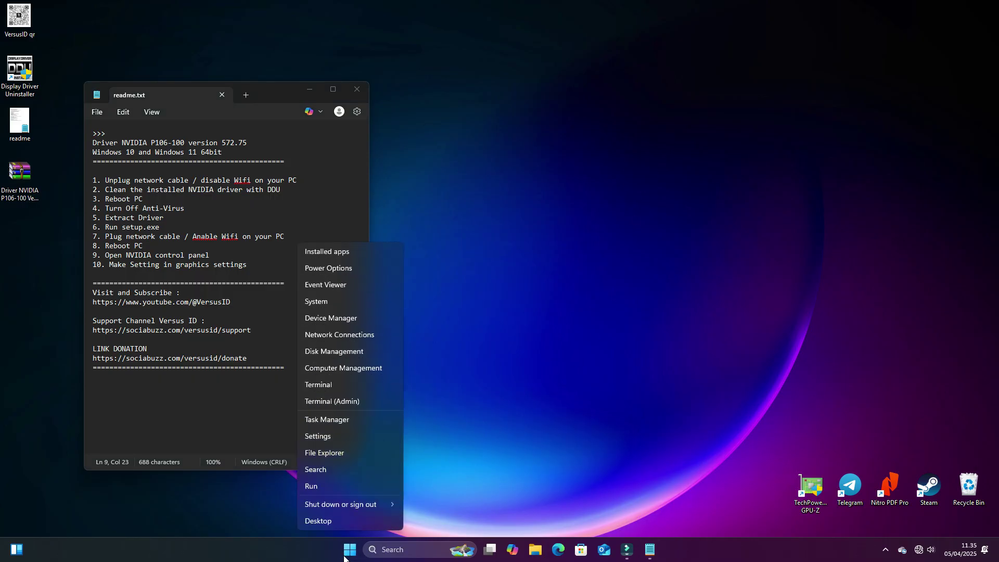
left_click(354, 315)
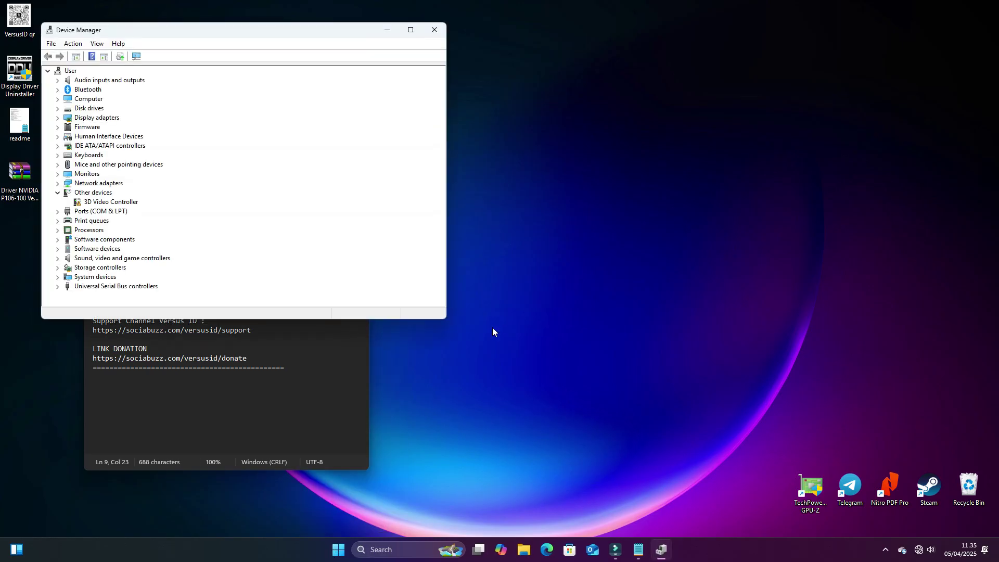
left_click(115, 203)
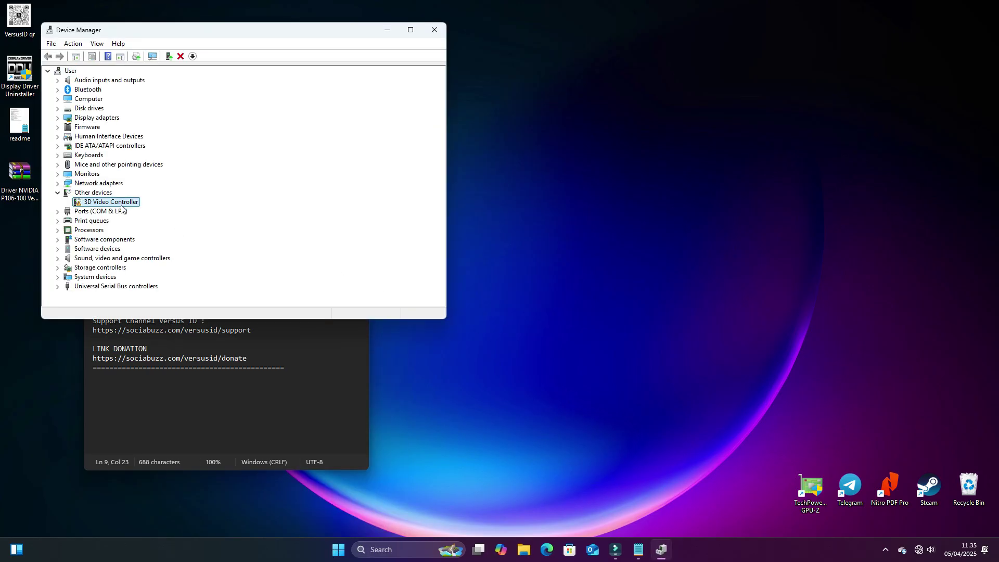
left_click(433, 31)
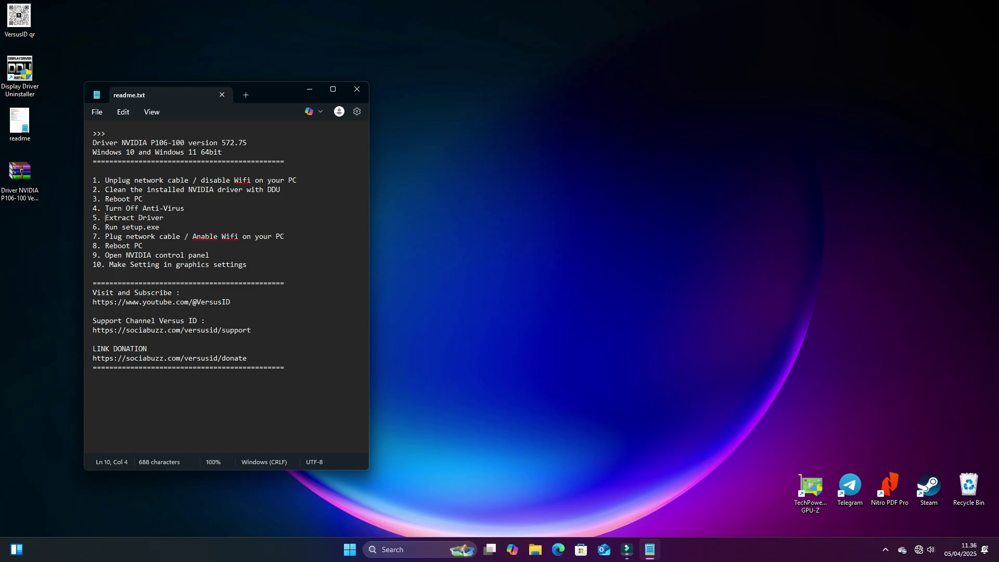
- Extract the driver archive into 'Driver NVIDIA P106-100 Versi 572.75 by VersusID' using the archive password
left_click_drag(105, 218, 163, 217)
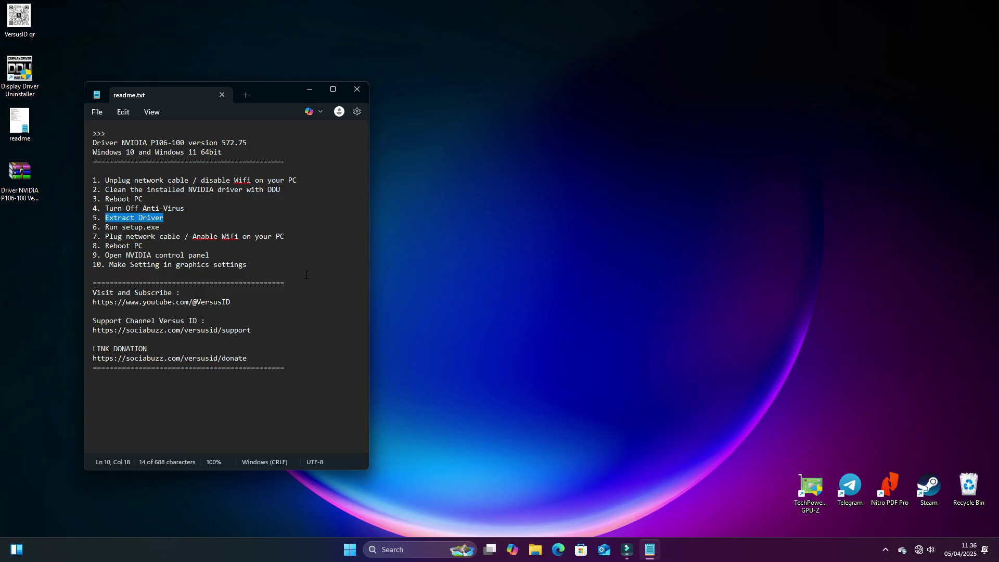
double_click(25, 180)
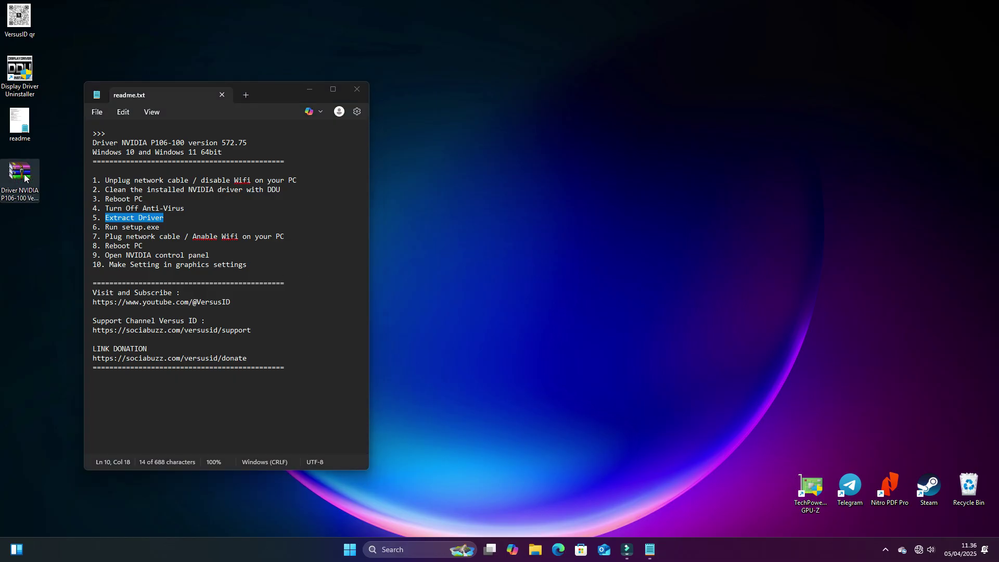
right_click(24, 174)
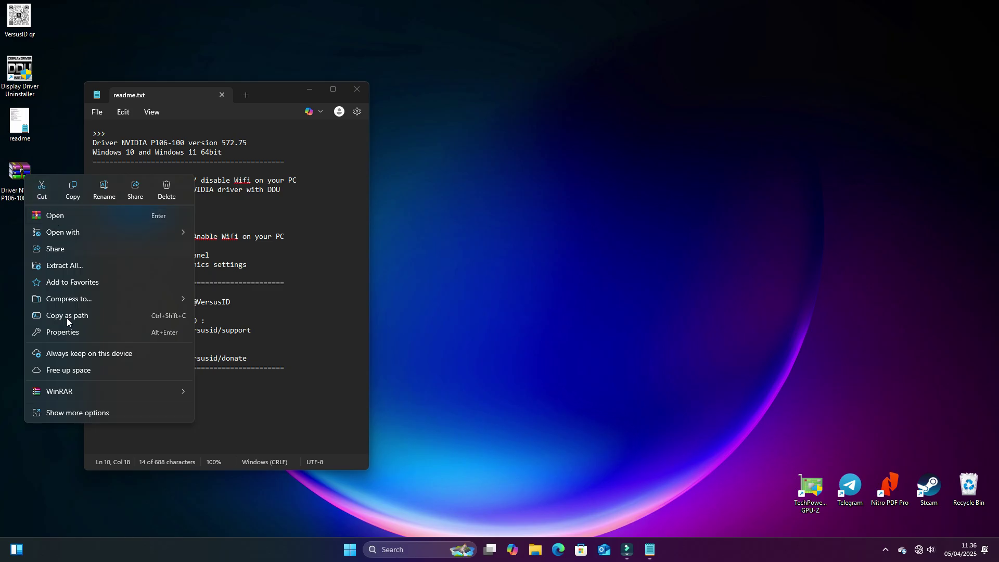
mouse_move(72, 395)
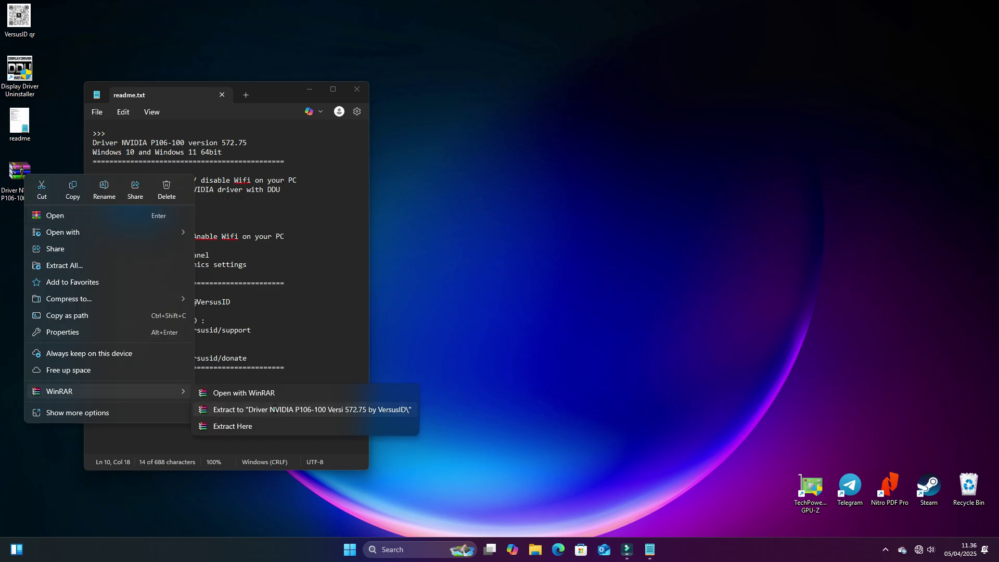
left_click(272, 410)
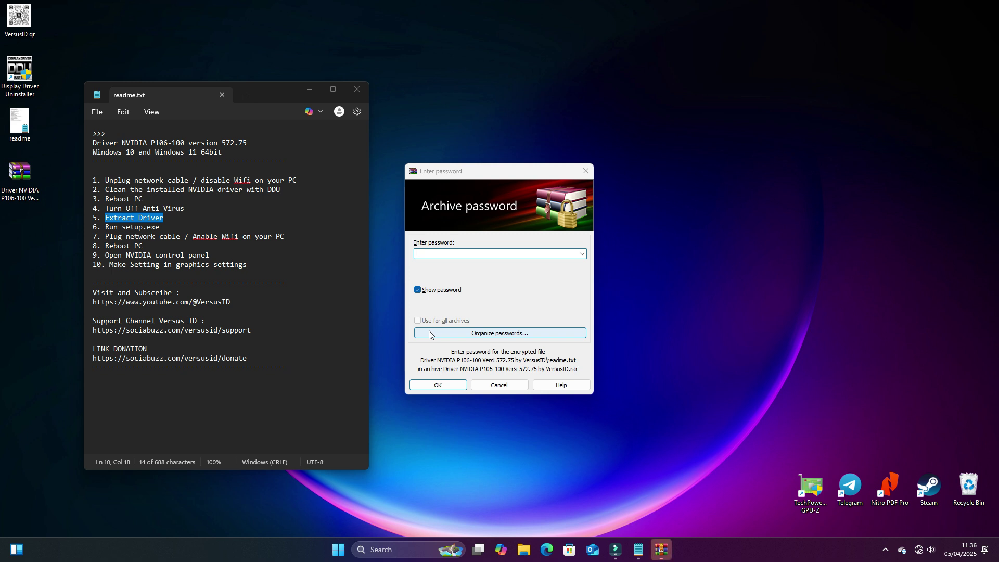
left_click(468, 253)
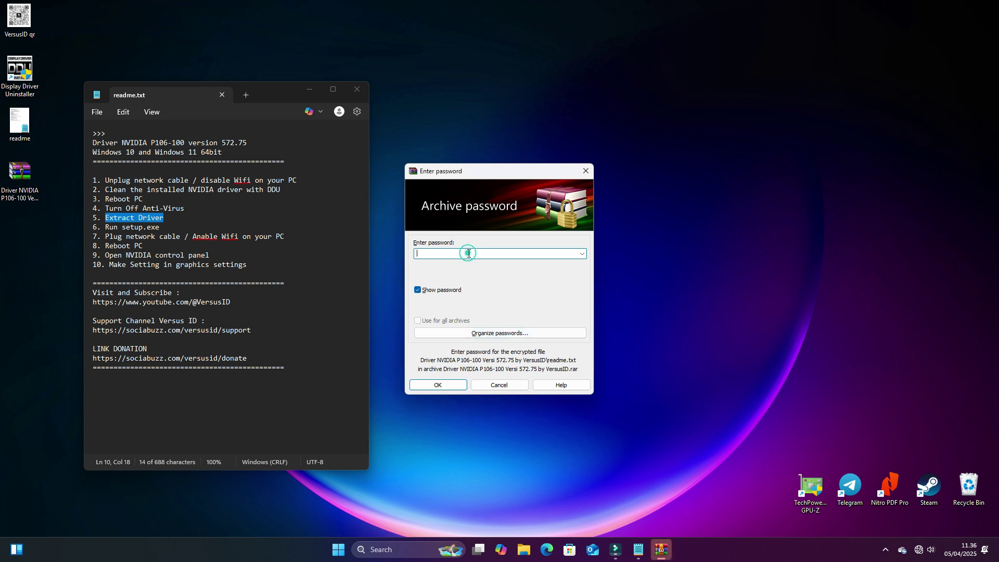
type("VersusID")
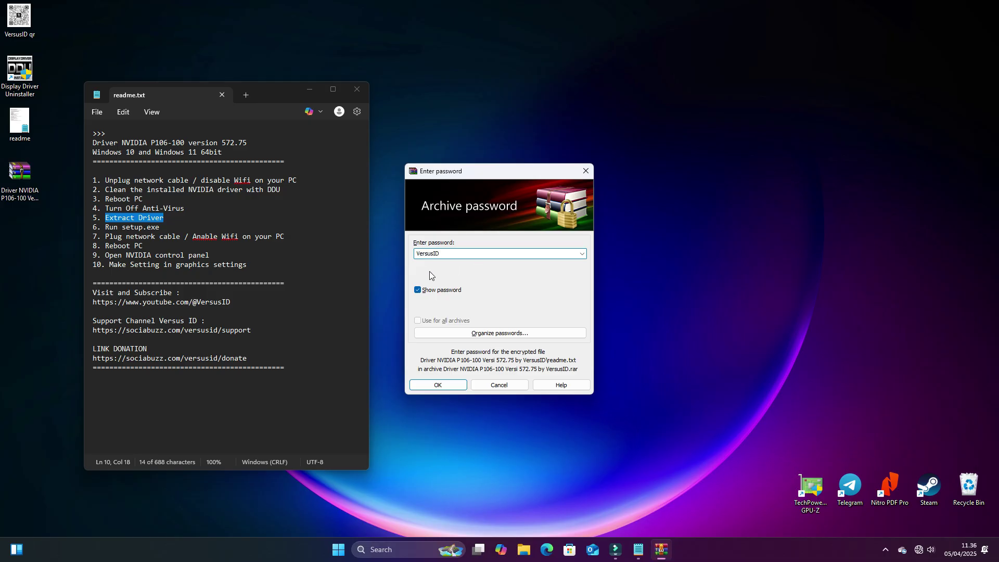
left_click(444, 385)
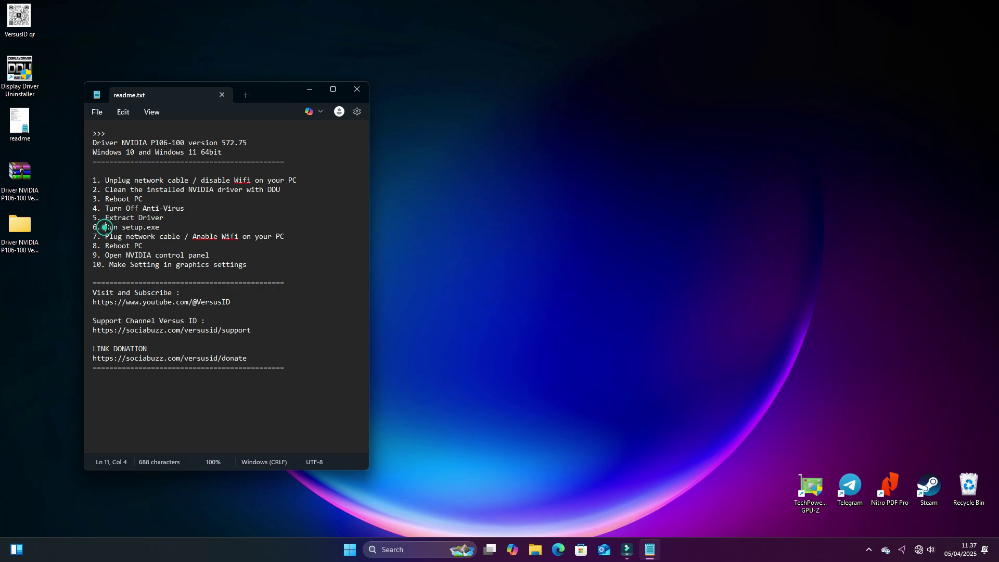
- Open the extracted driver's inner folder and run setup as administrator
left_click_drag(105, 227, 161, 227)
double_click(21, 227)
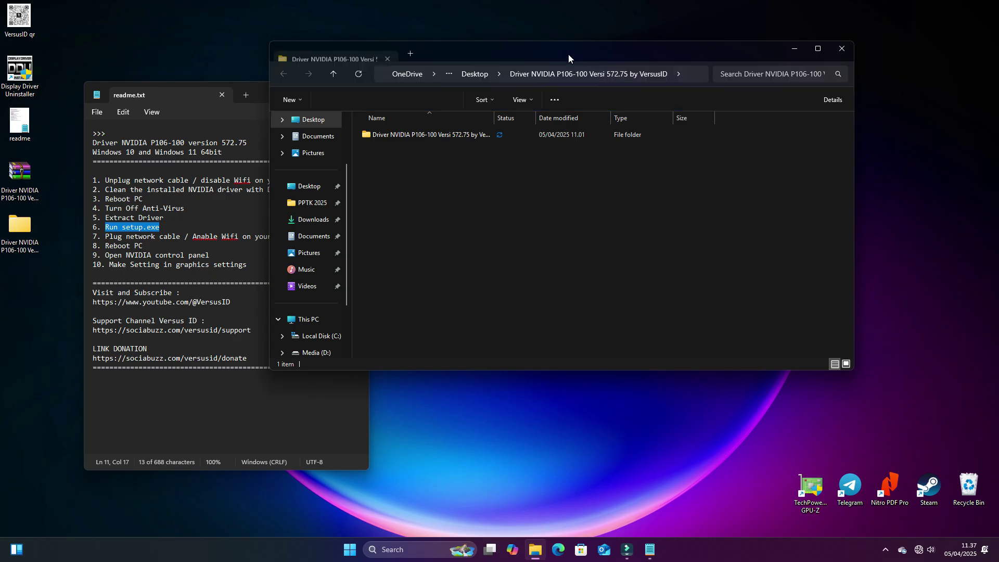
left_click_drag(570, 52, 691, 99)
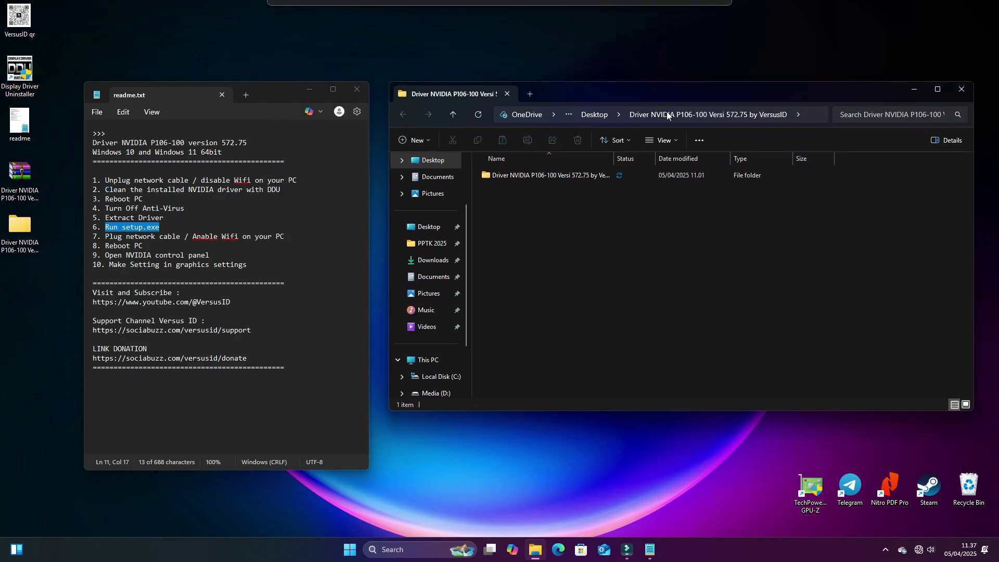
double_click(561, 176)
left_click(562, 176)
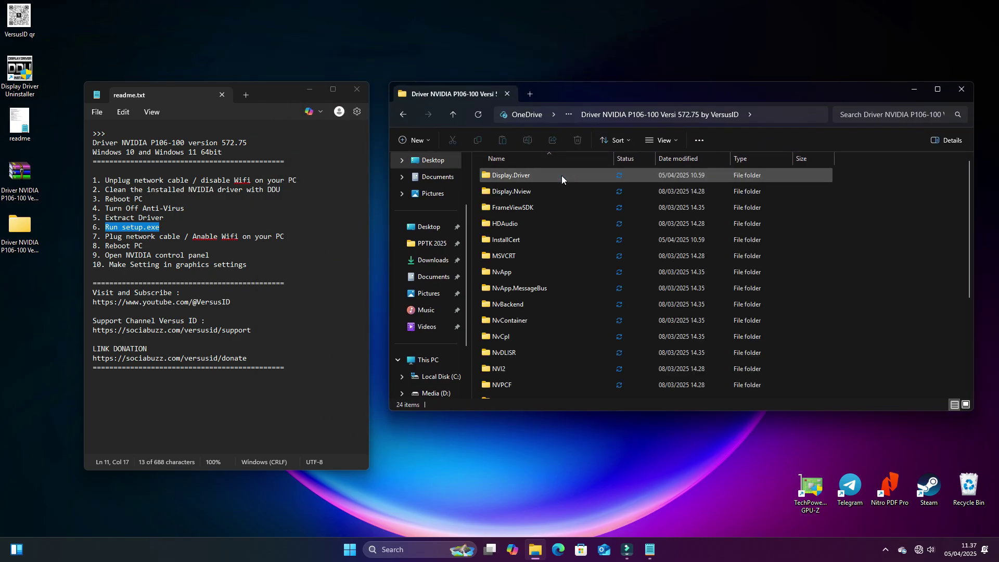
scroll(548, 278, "down", 3)
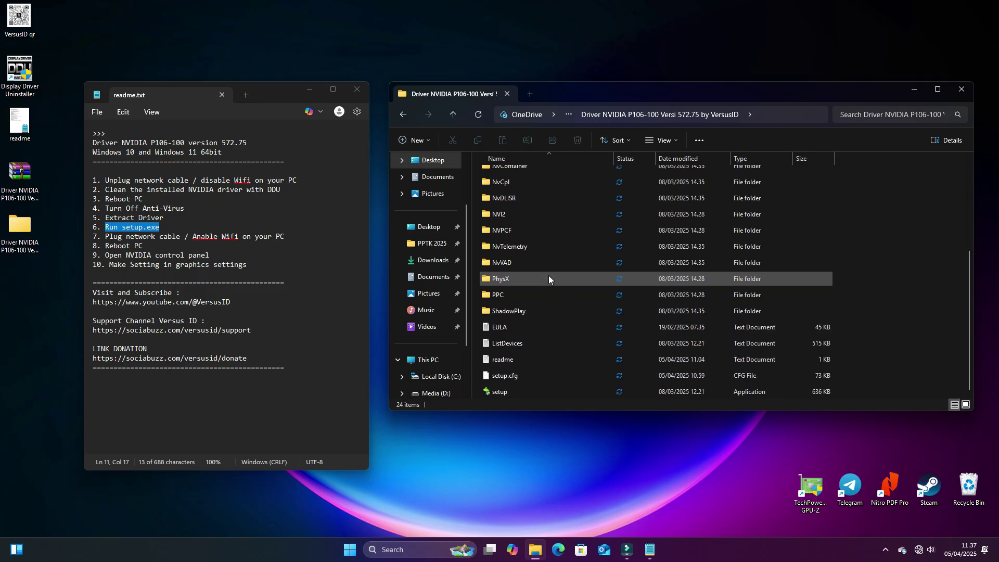
right_click(509, 393)
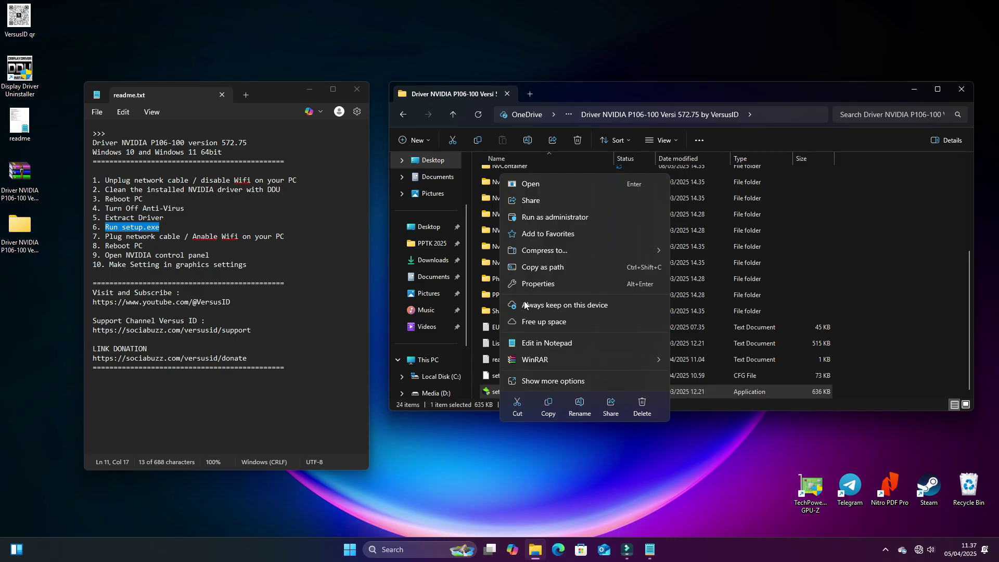
left_click(541, 217)
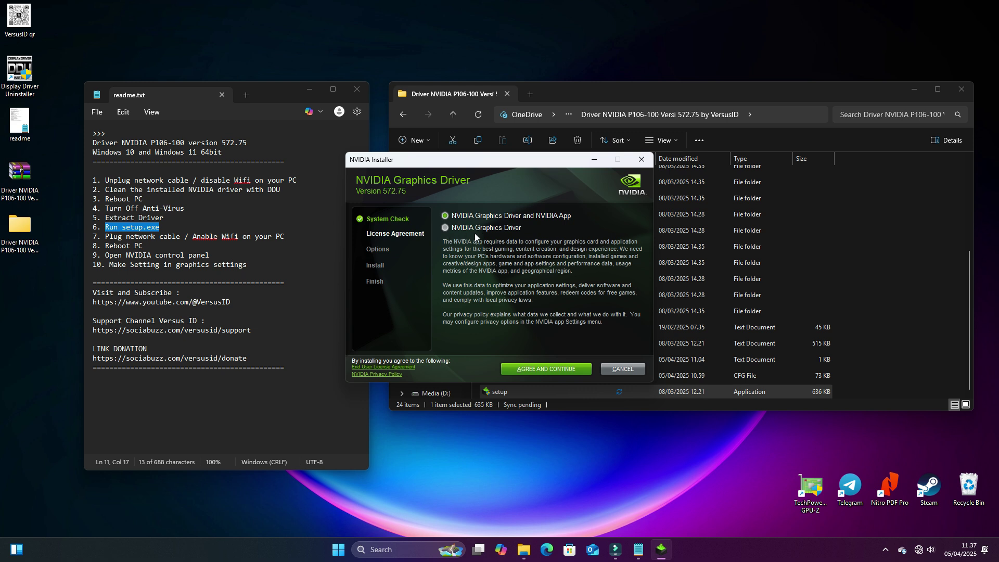
- Install only NVIDIA Graphics Driver 572.75 with Express options, then close the installer
left_click(446, 229)
left_click(522, 369)
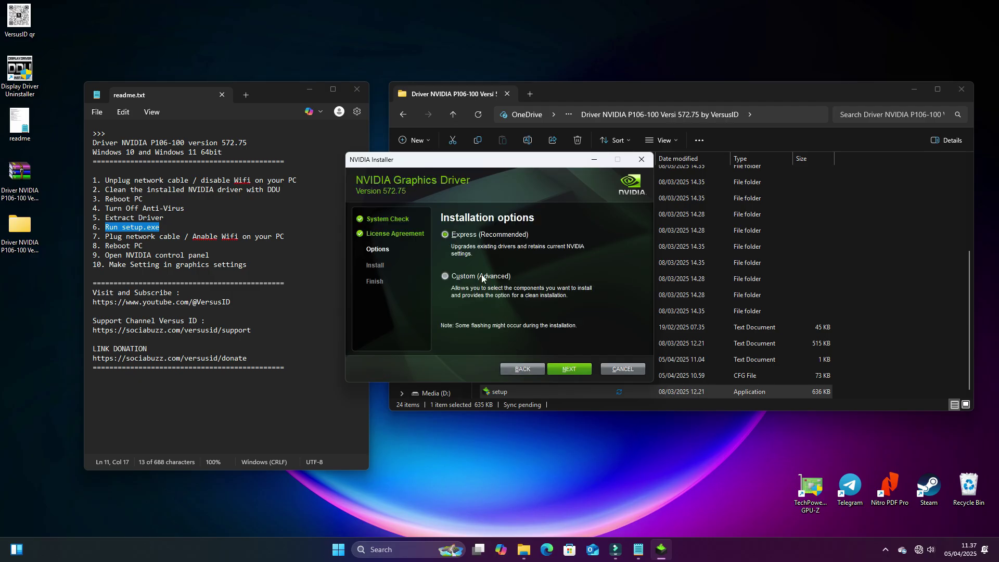
left_click(571, 368)
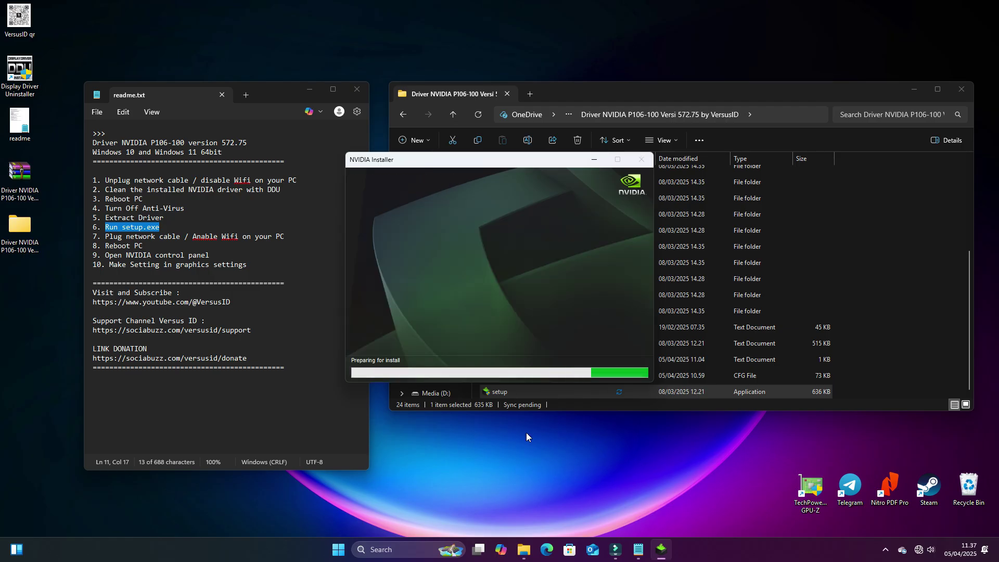
left_click(913, 89)
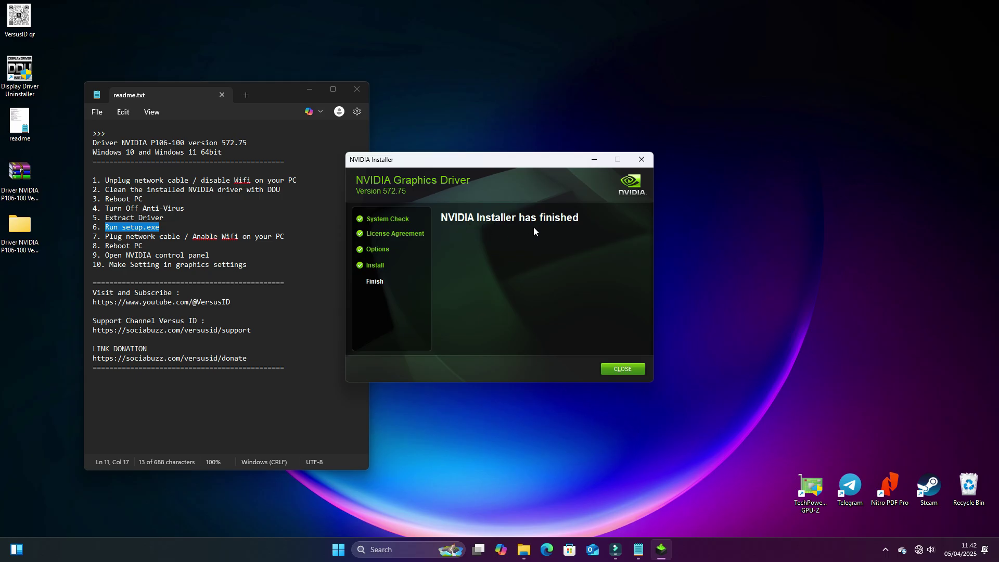
left_click(621, 368)
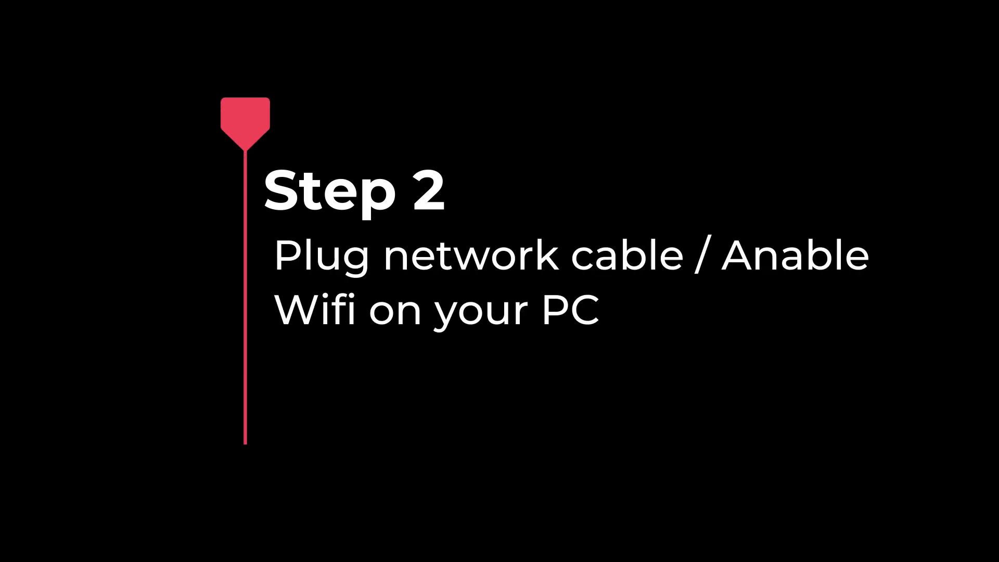
- Turn Wi-Fi back on from quick settings and dismiss the network list
left_click_drag(105, 236, 286, 238)
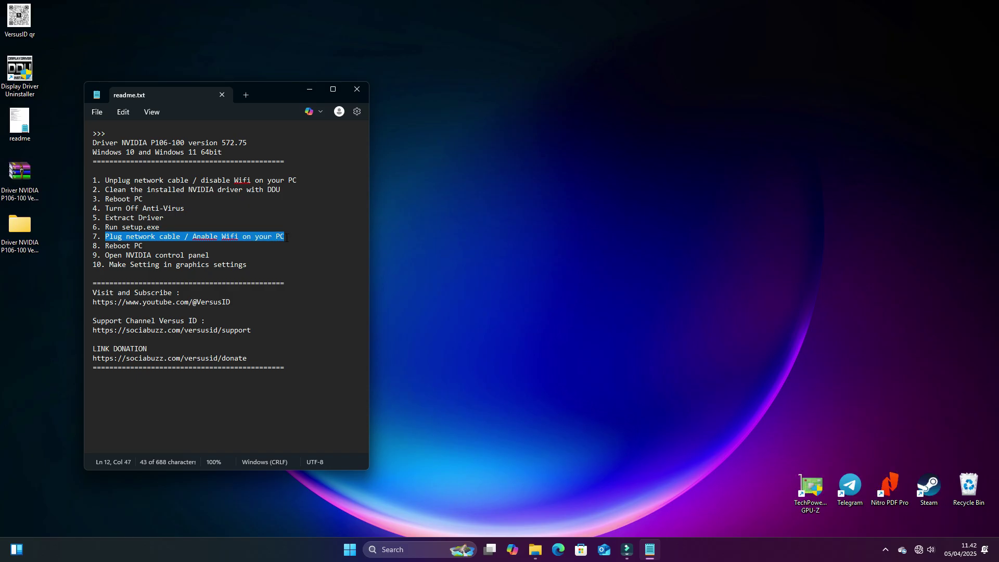
left_click(883, 548)
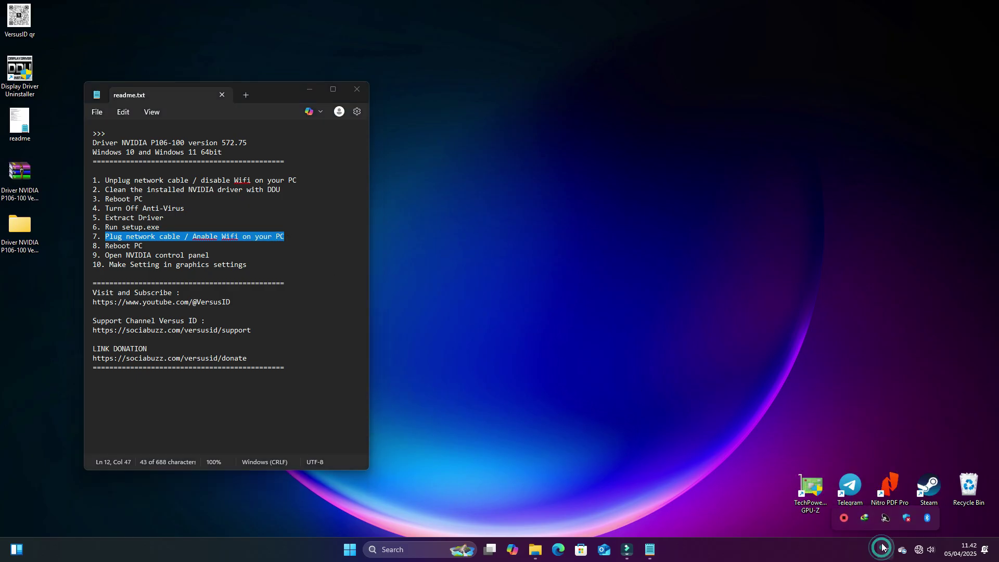
left_click(919, 549)
left_click(856, 388)
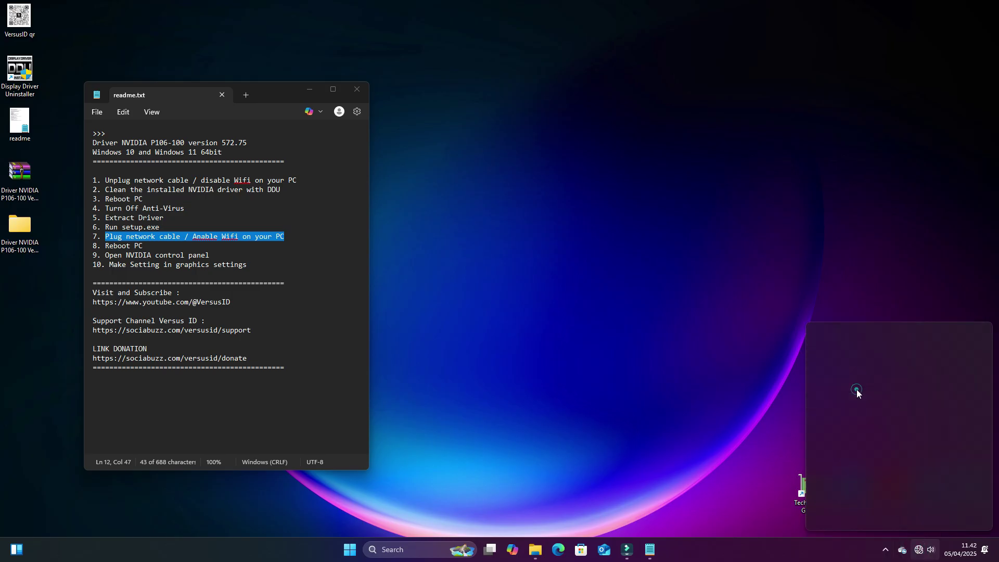
left_click(968, 336)
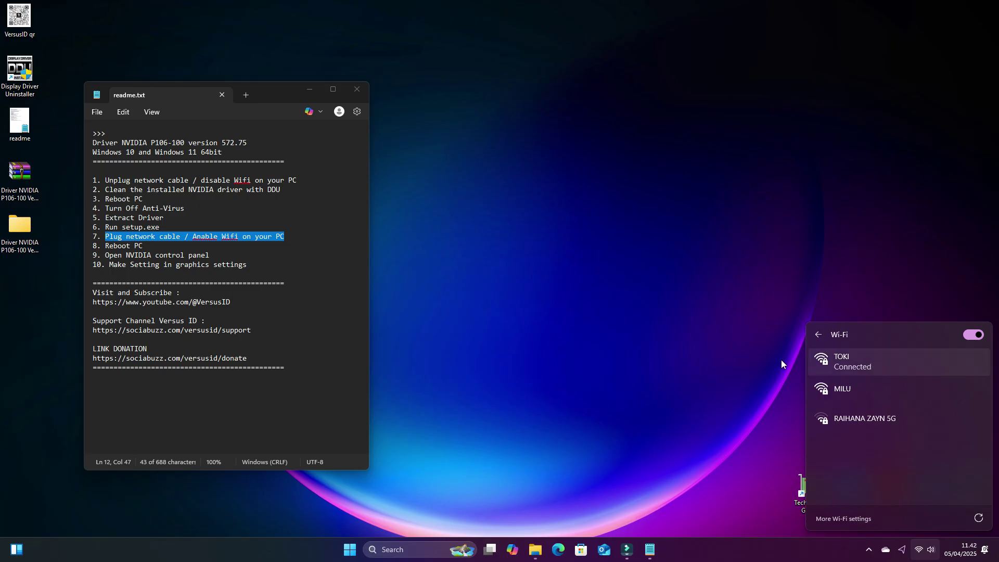
left_click(578, 357)
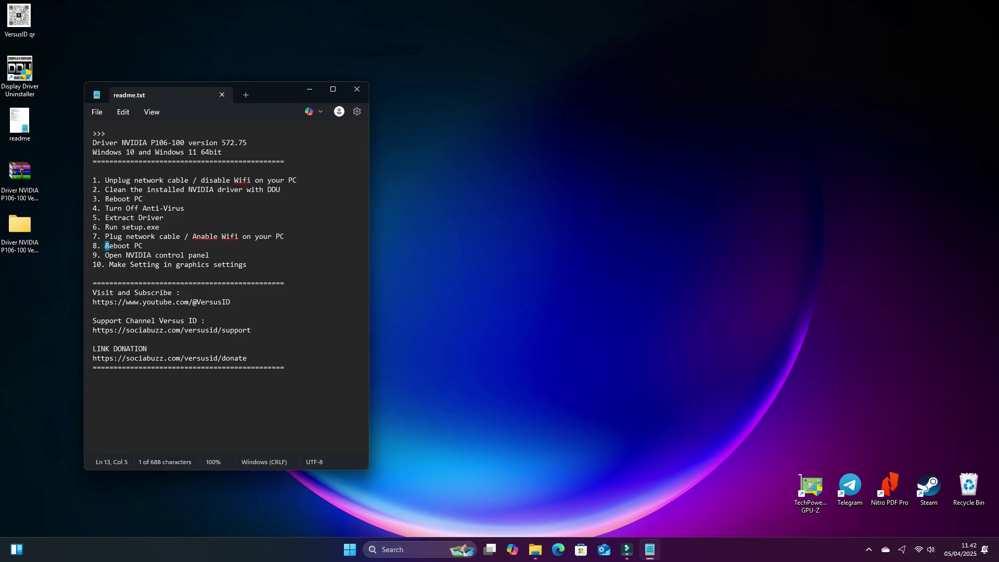
- Restart the PC from the Start menu's power options
left_click_drag(148, 246, 105, 246)
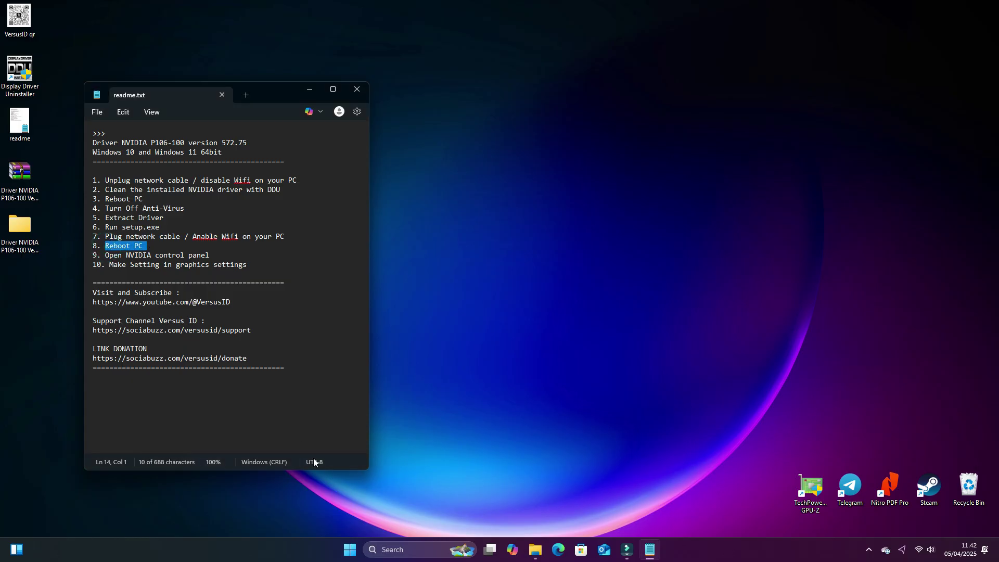
left_click(346, 555)
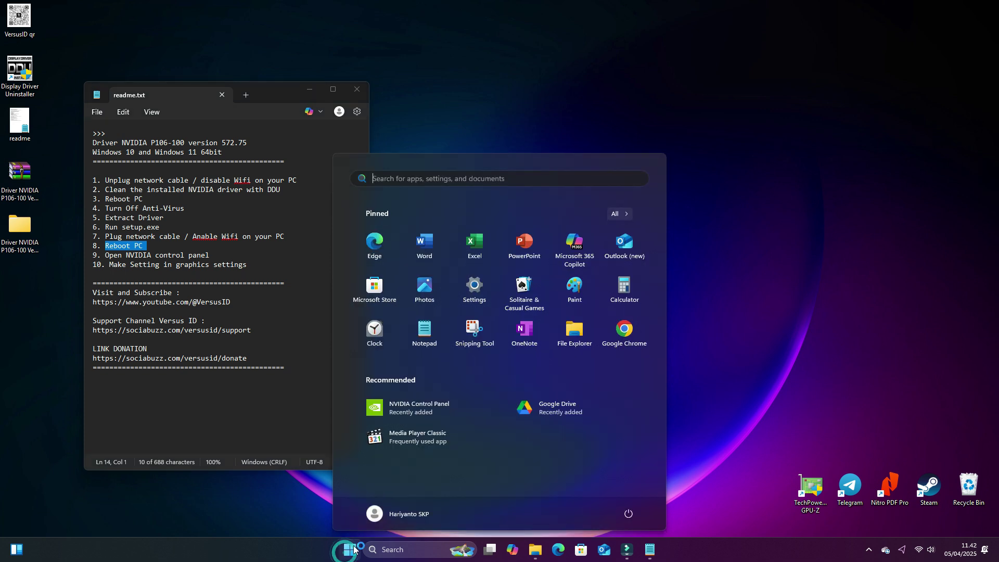
left_click(636, 516)
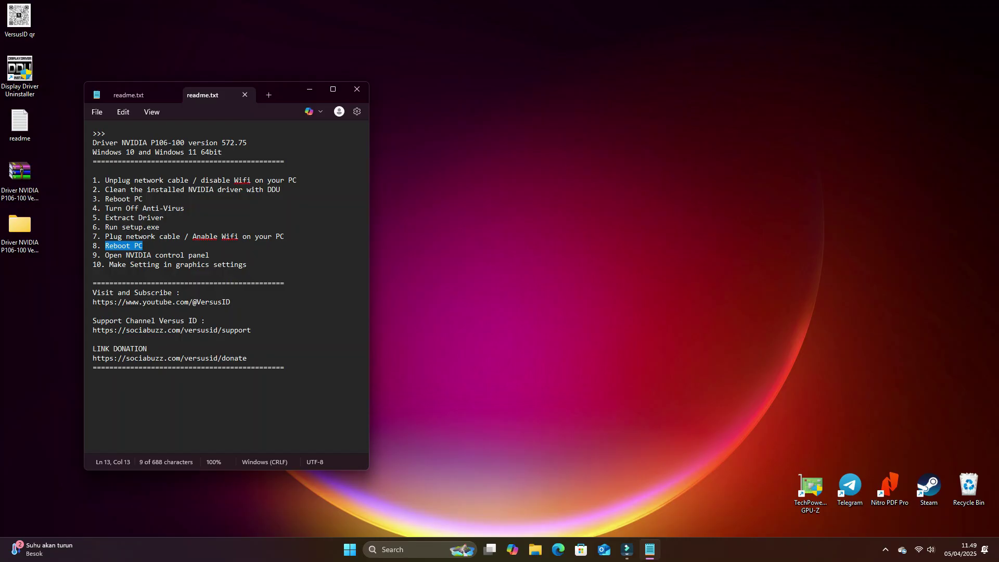
left_click_drag(105, 255, 213, 255)
- Open NVIDIA Control Panel and set the global preferred processor to High-performance NVIDIA processor
right_click(558, 185)
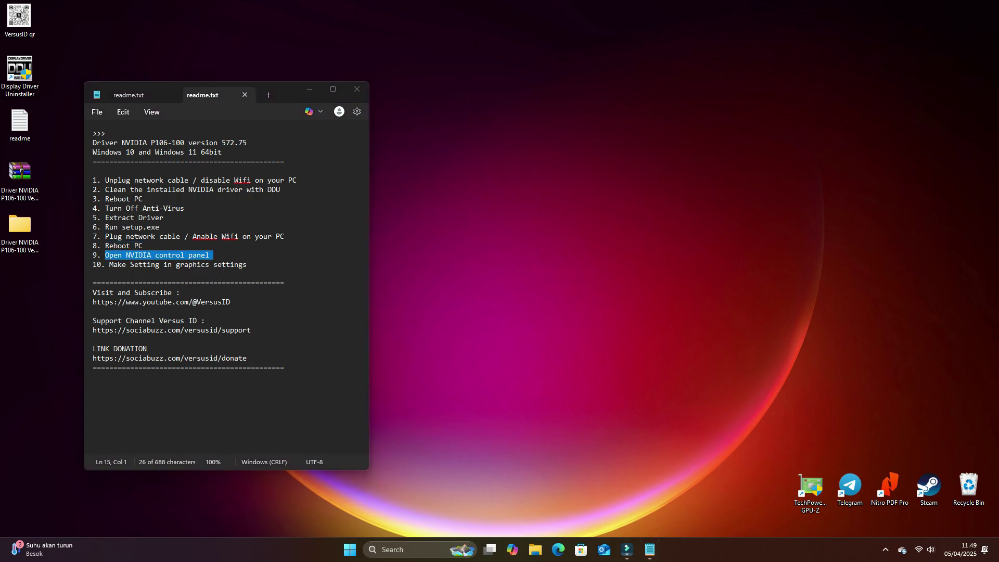
left_click(611, 363)
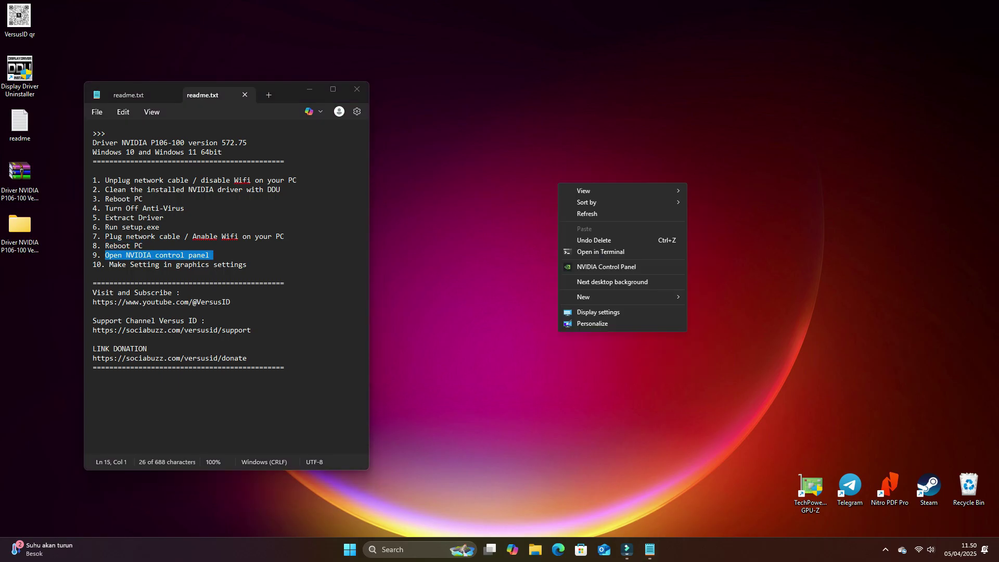
left_click(606, 266)
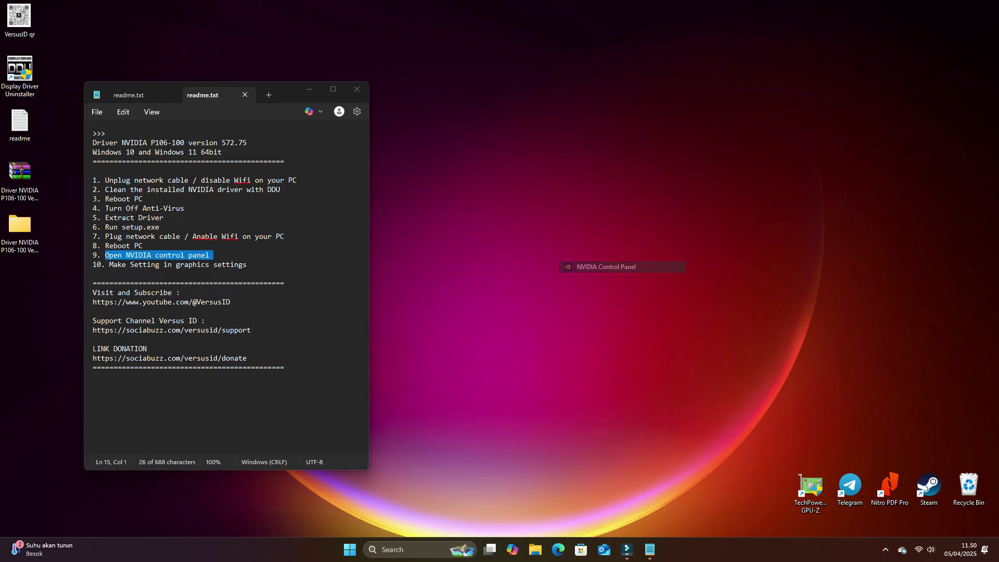
key("Return")
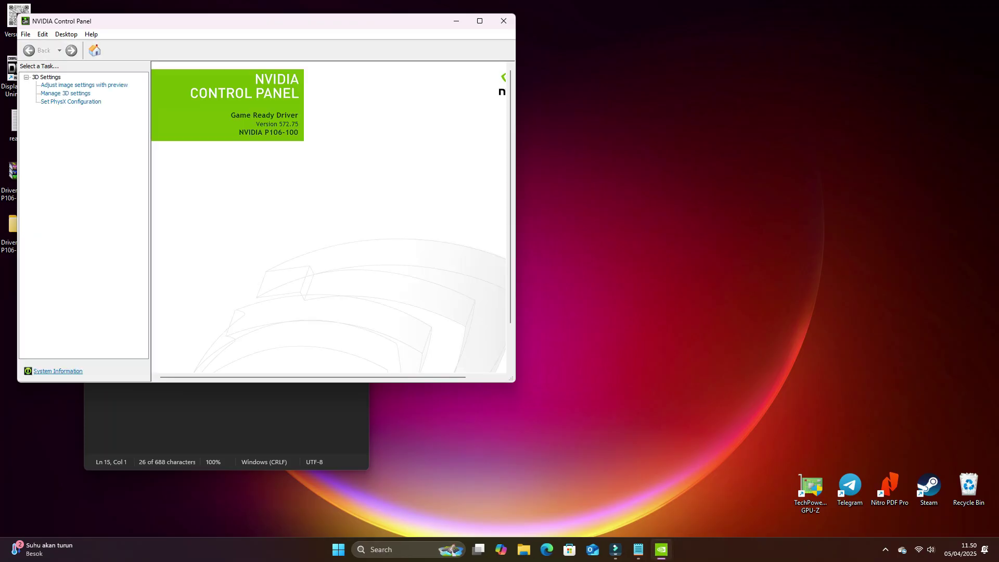
left_click(66, 93)
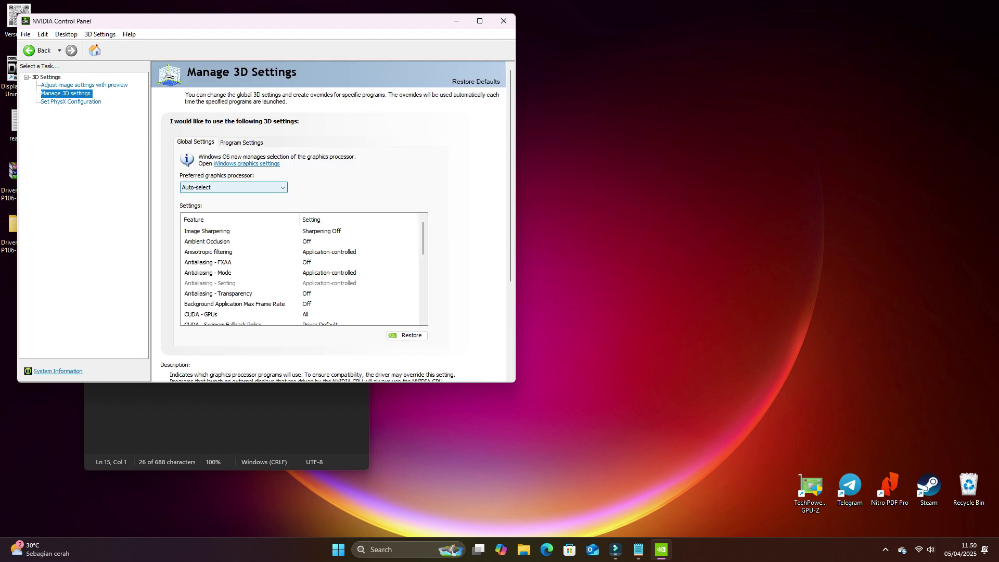
key("alt+Down")
key("Return")
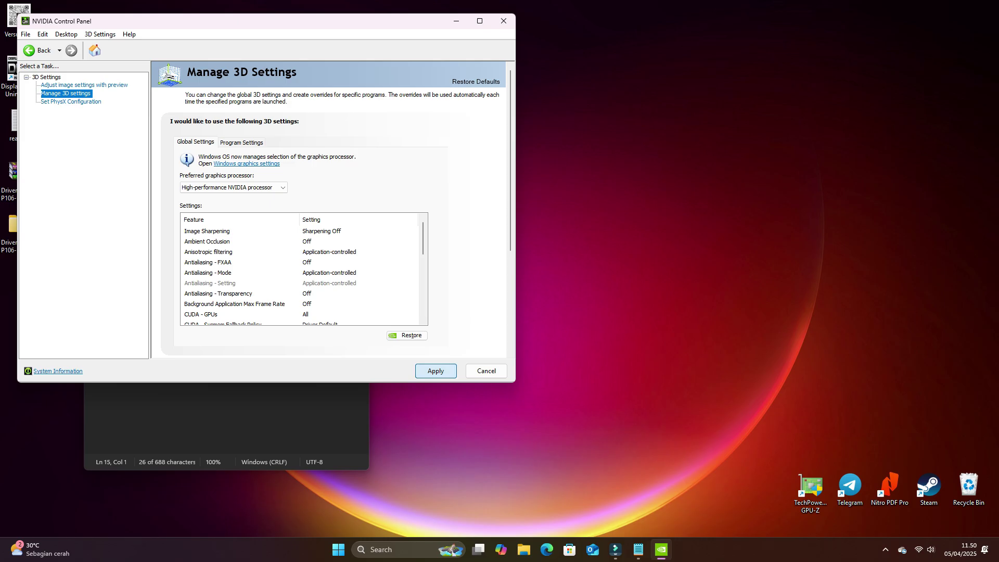
key("Return")
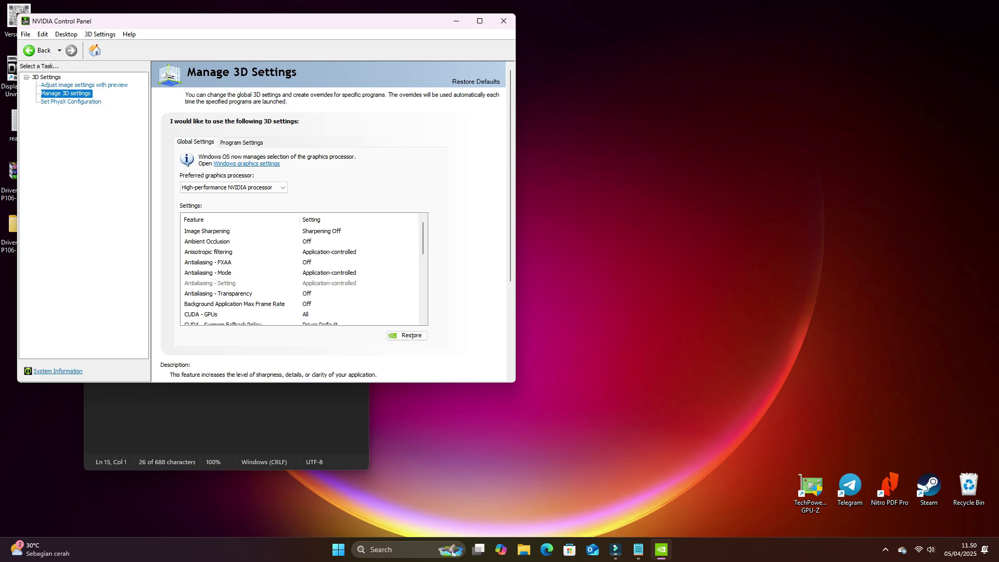
- Set the PhysX processor to NVIDIA P106-100, apply it, and close the panel
left_click(71, 102)
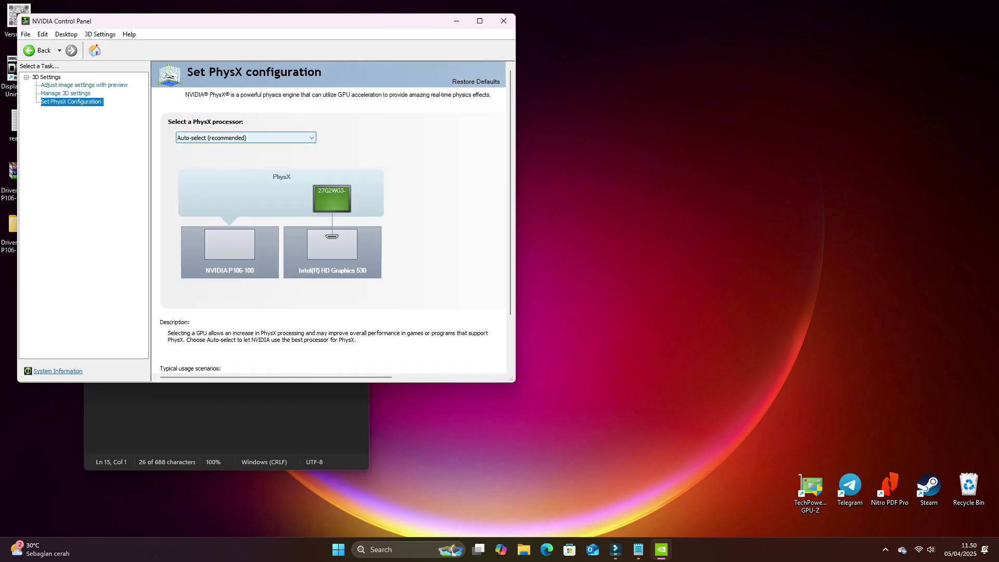
left_click(246, 137)
left_click(200, 156)
left_click(435, 370)
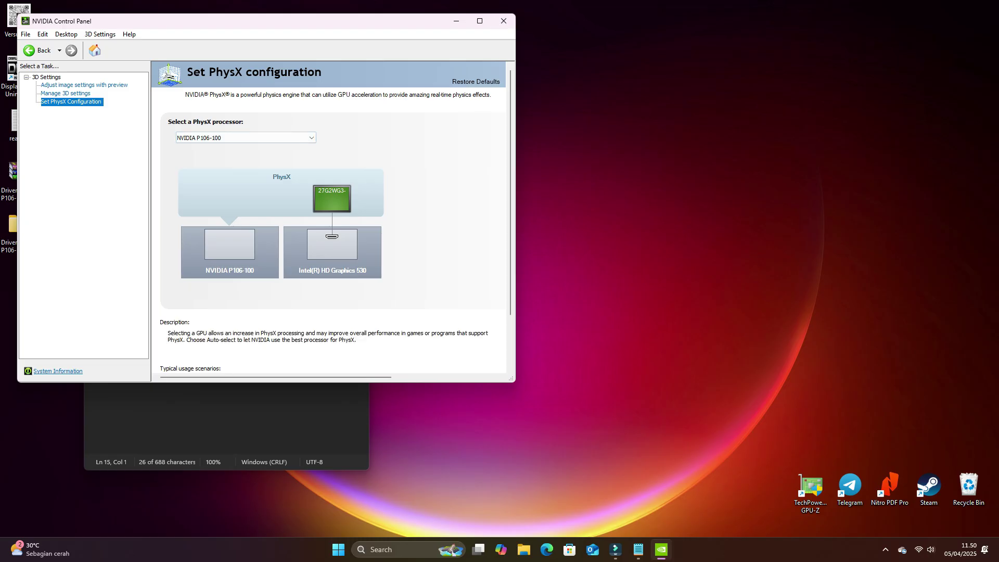
left_click(503, 21)
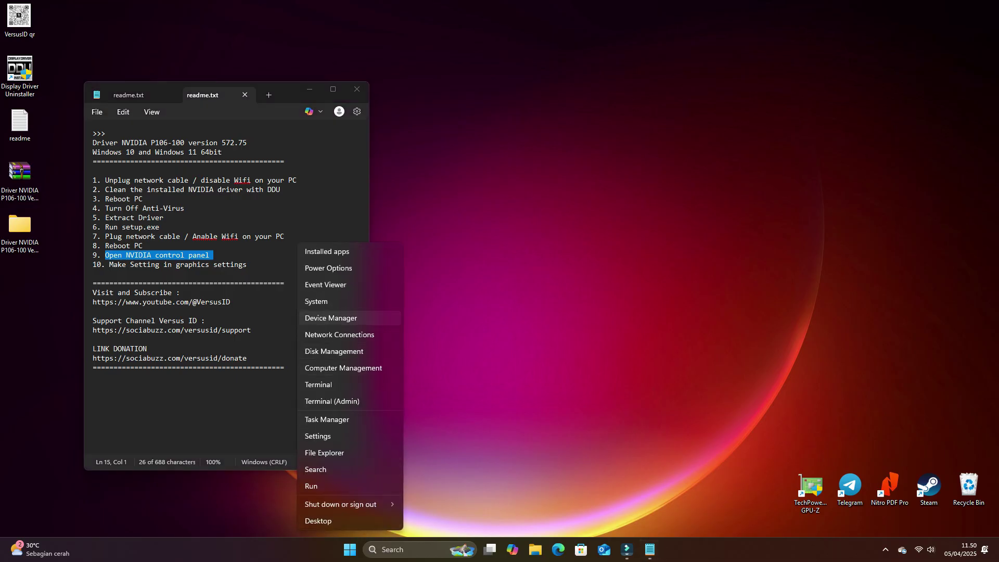
- Verify the NVIDIA GeForce GTX 1060 6GB appears under Display adapters in Device Manager
left_click(333, 318)
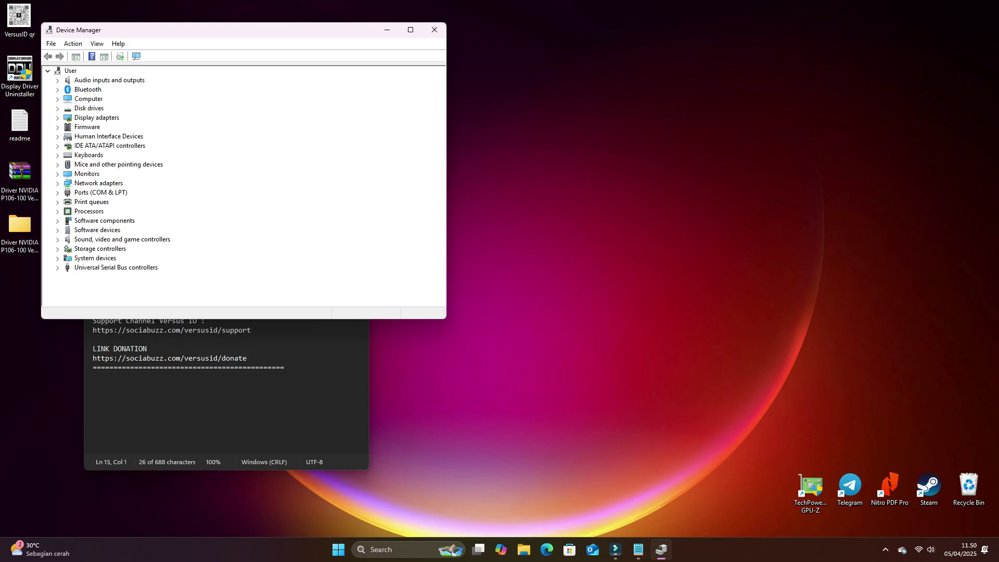
left_click(57, 117)
left_click(125, 136)
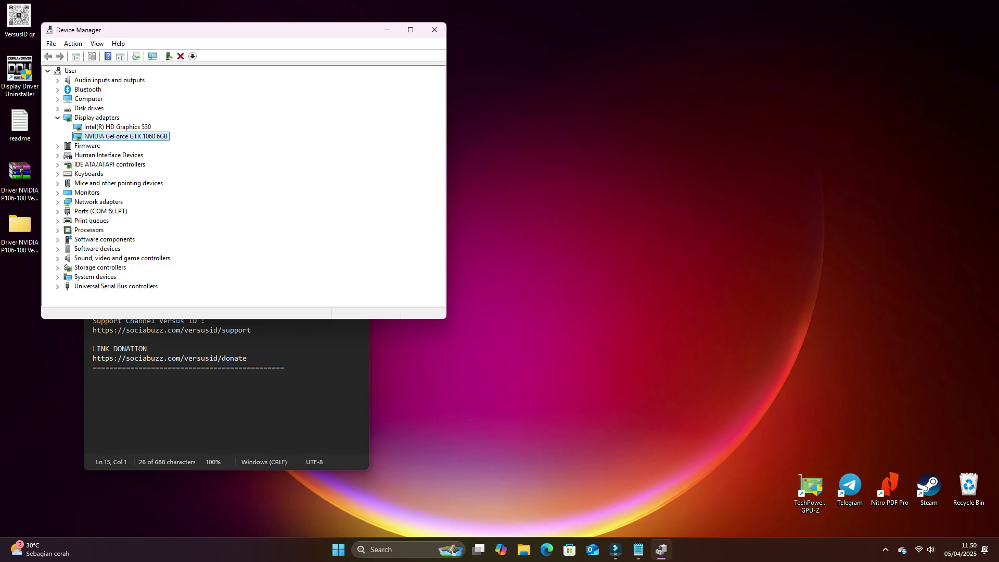
left_click(434, 30)
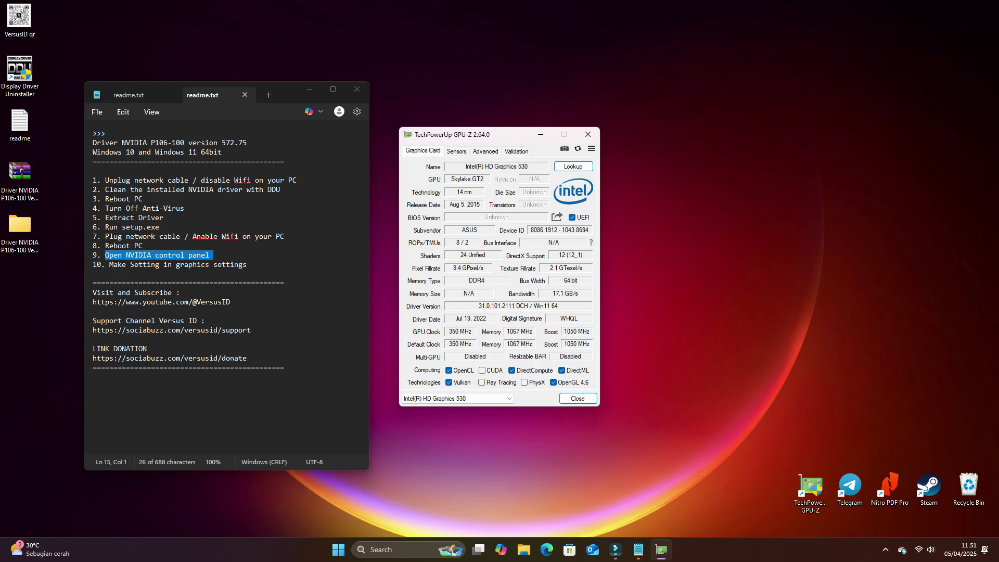
- Select the GTX 1060 6GB in GPU-Z, start the PCI-Express render test, and view Sensors
left_click(457, 398)
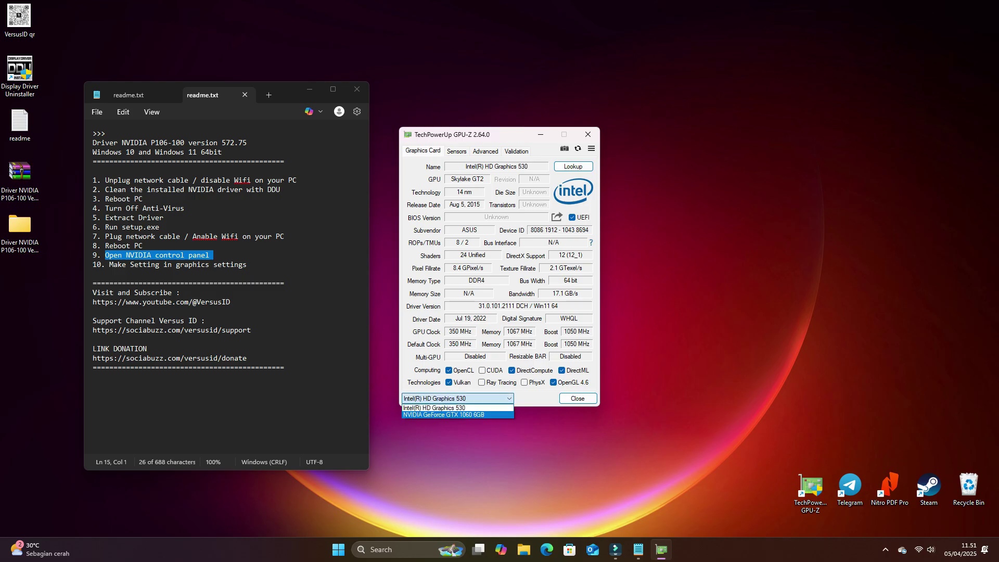
key("Return")
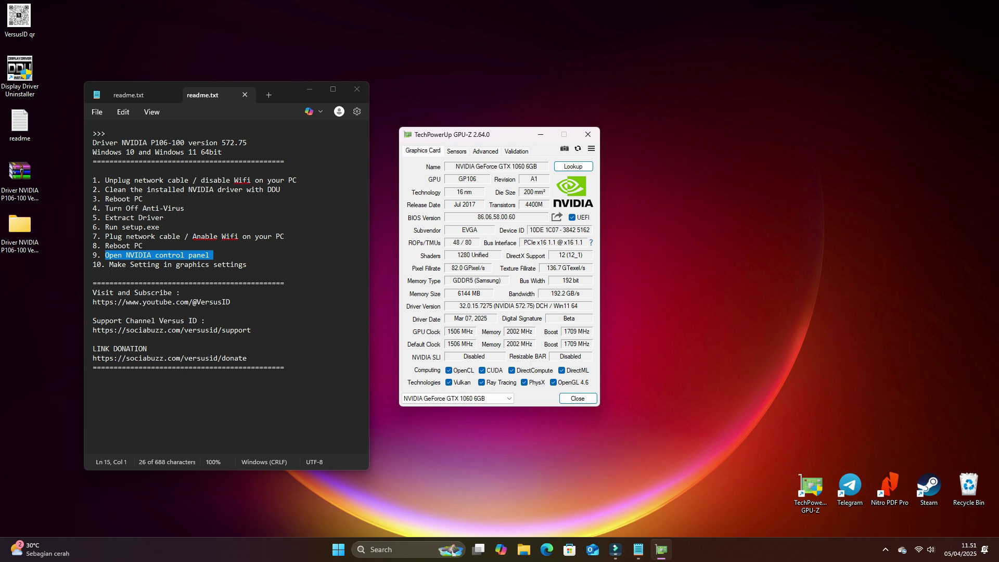
mouse_move(517, 308)
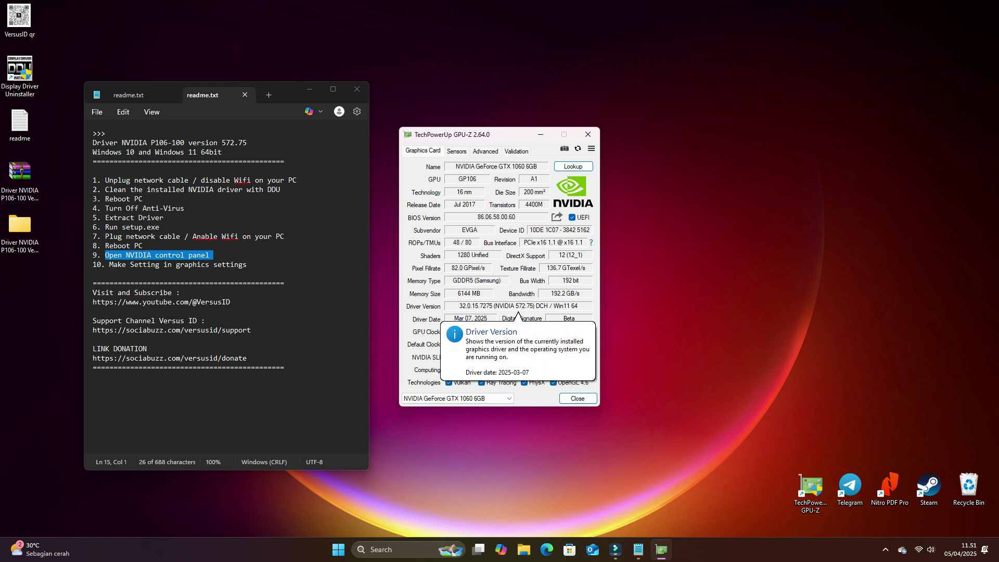
mouse_move(591, 243)
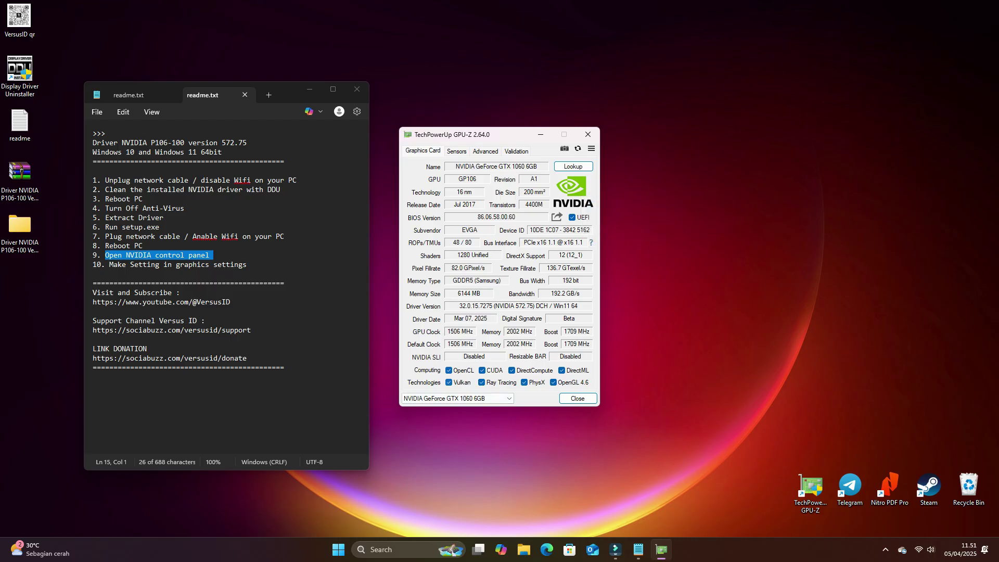
left_click(591, 243)
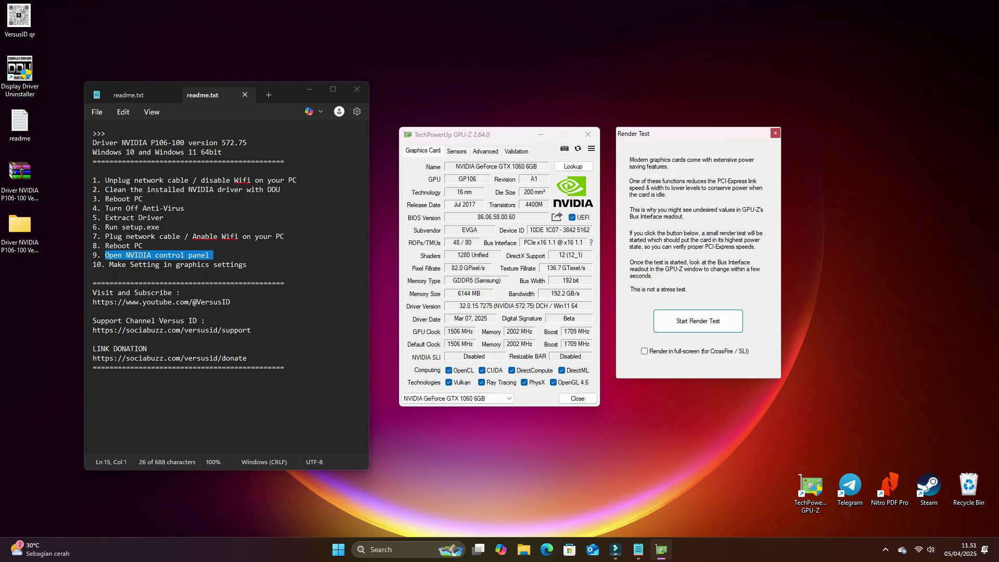
left_click(687, 327)
left_click(456, 150)
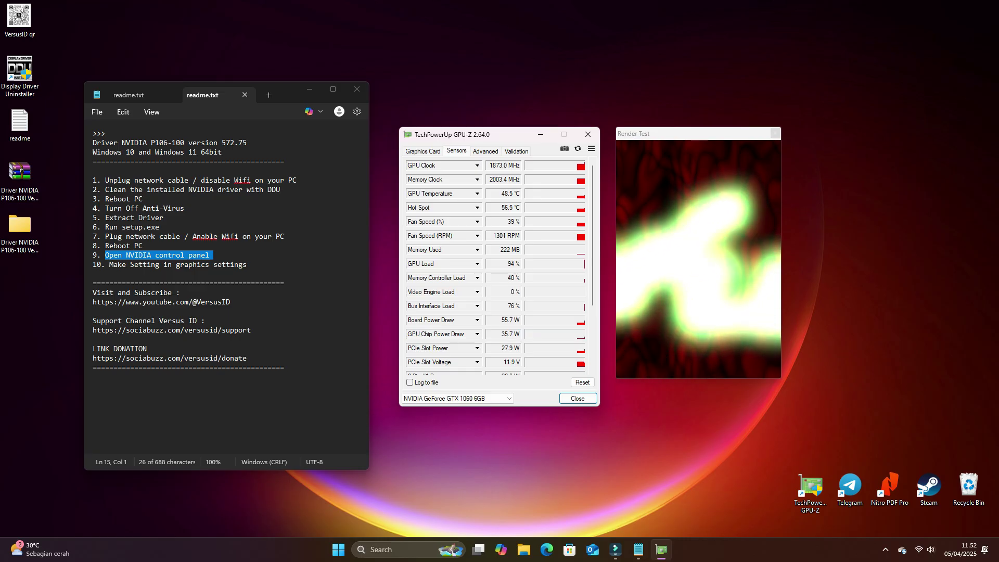
right_click(743, 551)
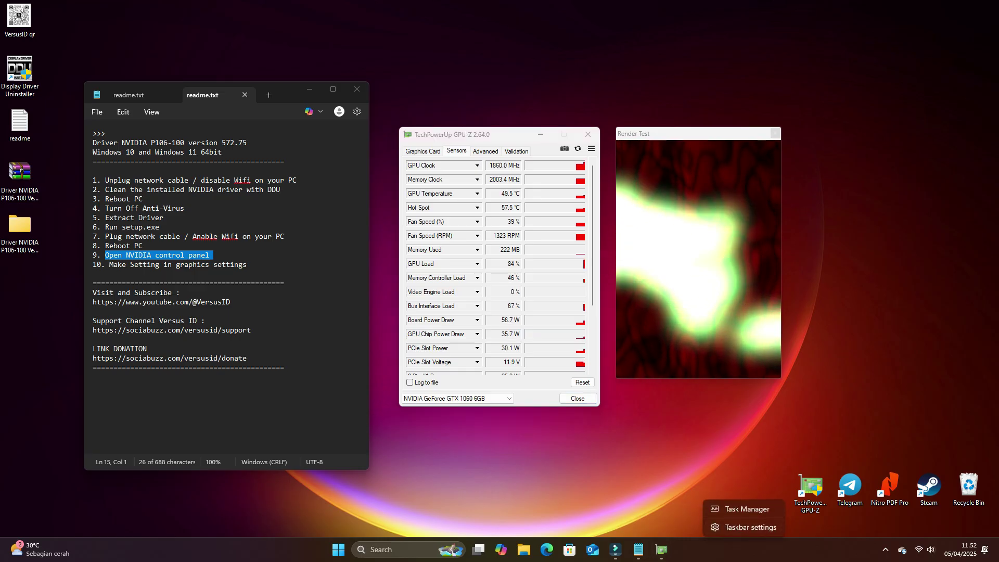
left_click(747, 508)
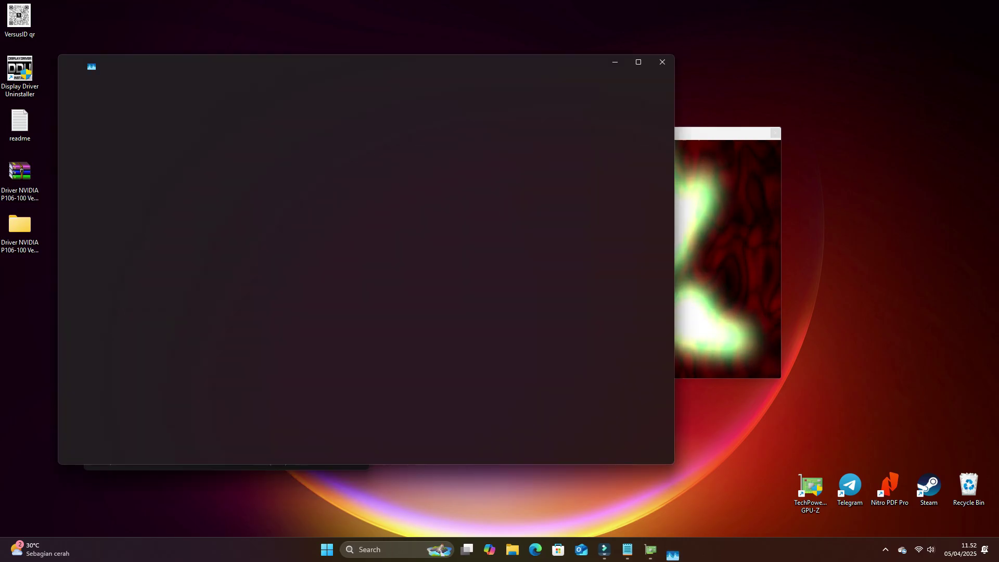
- Show the GPU 0 NVIDIA GeForce GTX 1060 6GB graphs on Task Manager's Performance page
left_click_drag(511, 66, 455, 75)
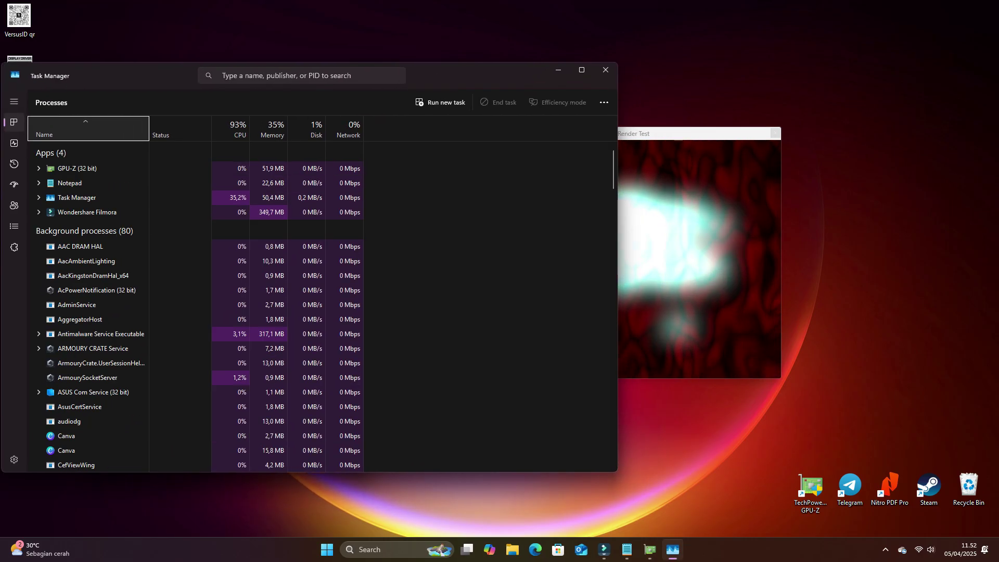
left_click(14, 164)
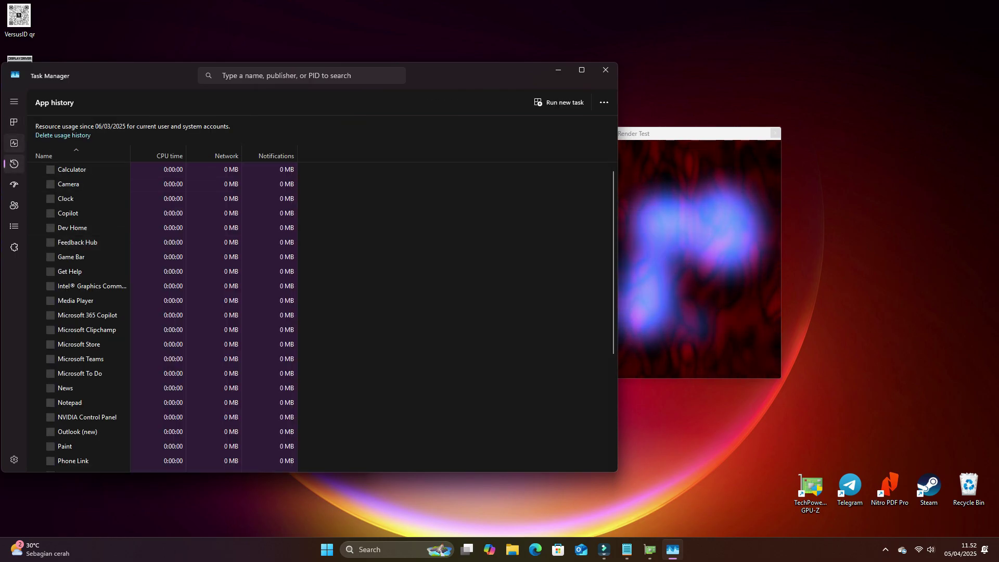
left_click(14, 143)
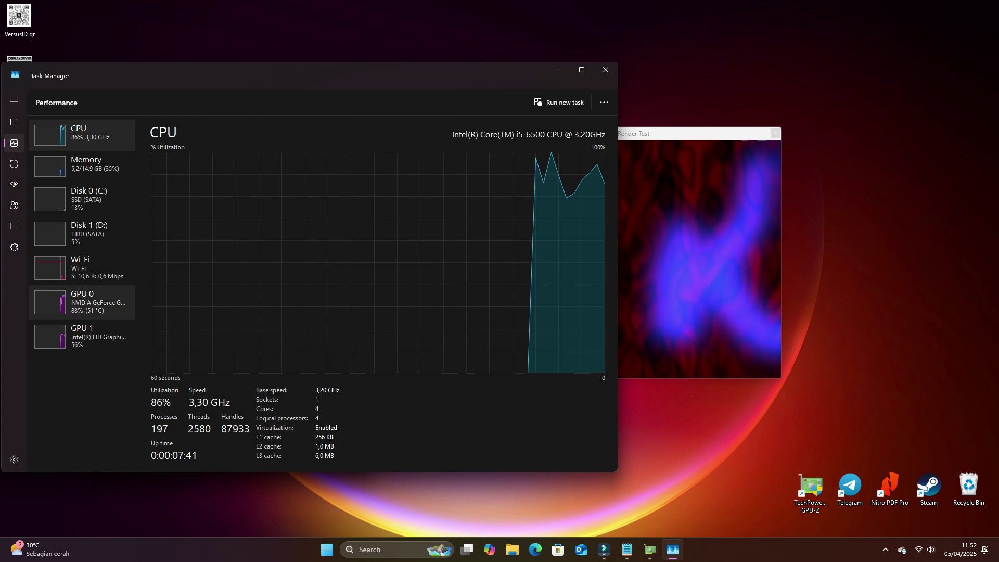
left_click(82, 307)
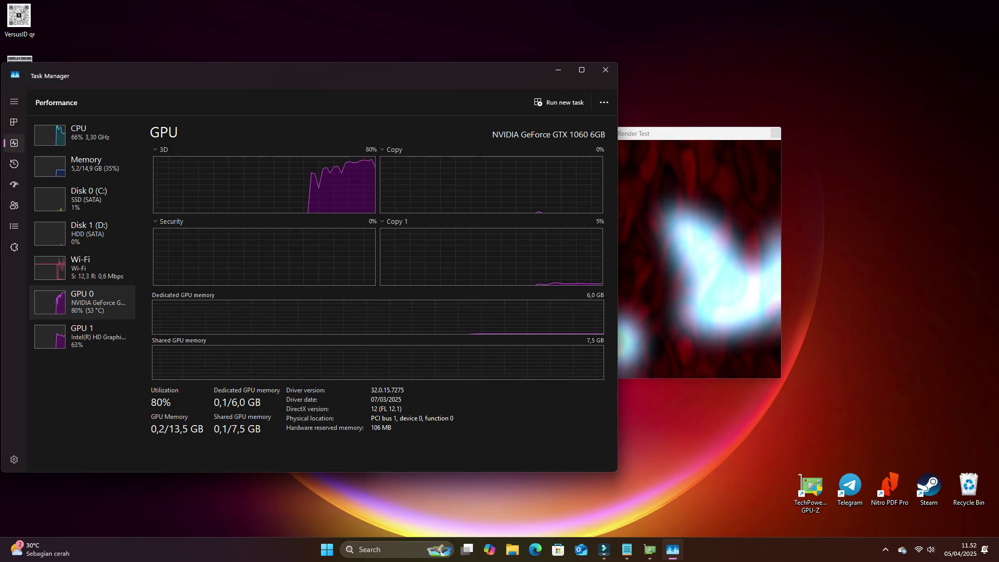
- Close Task Manager, the Render Test window and GPU-Z
left_click(605, 69)
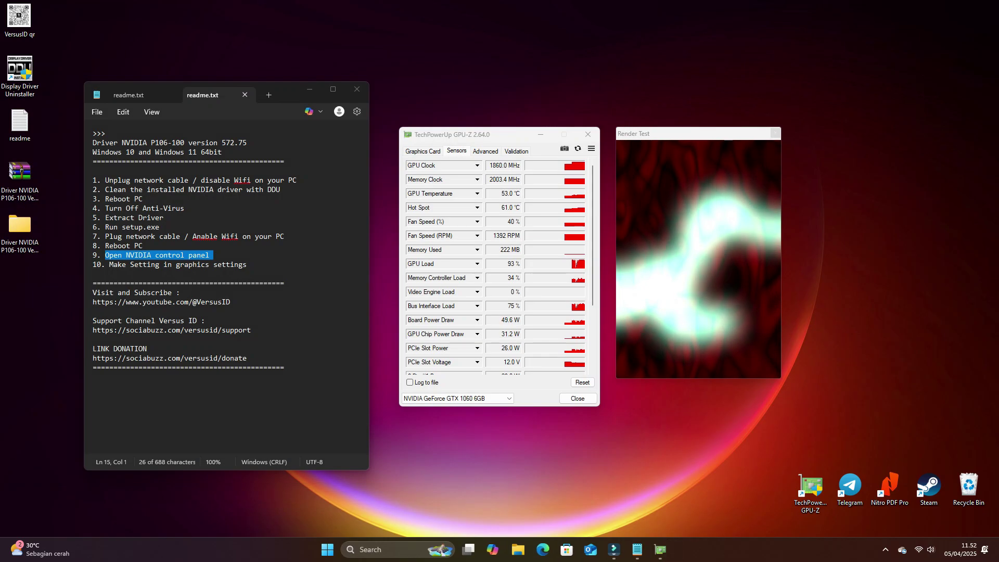
left_click(775, 133)
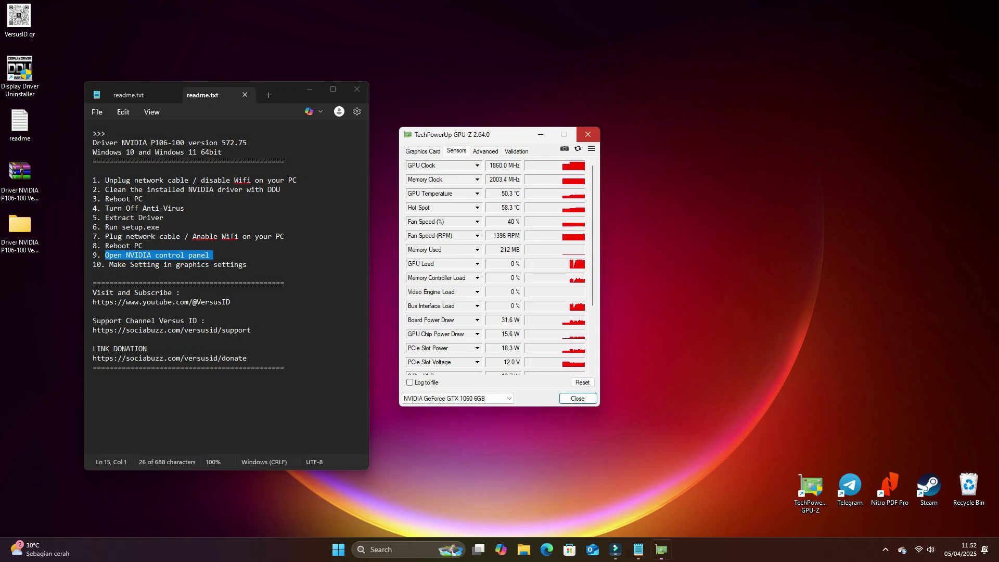
left_click(588, 134)
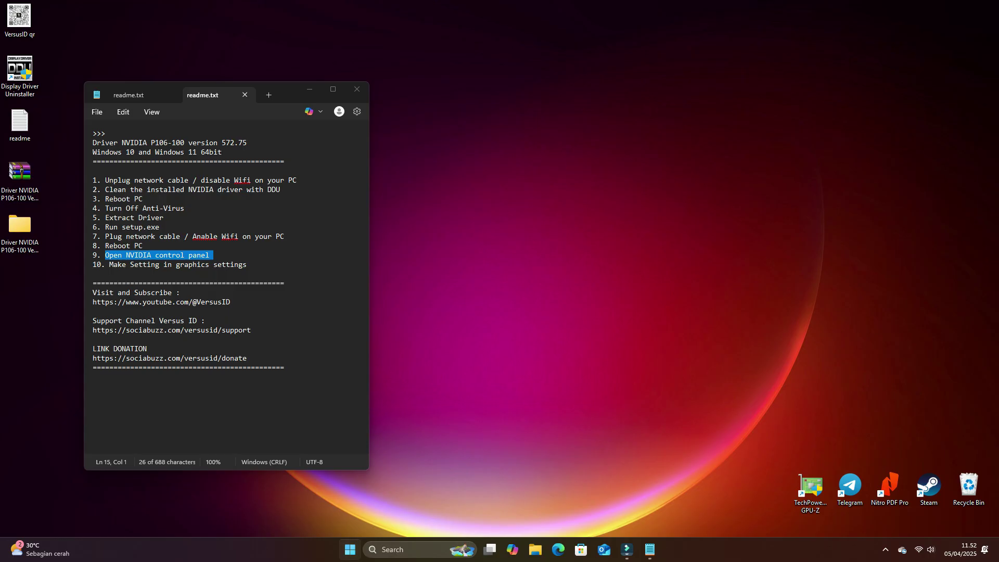
- Launch dxdiag from Start search and accept the driver digital signature check
key("super")
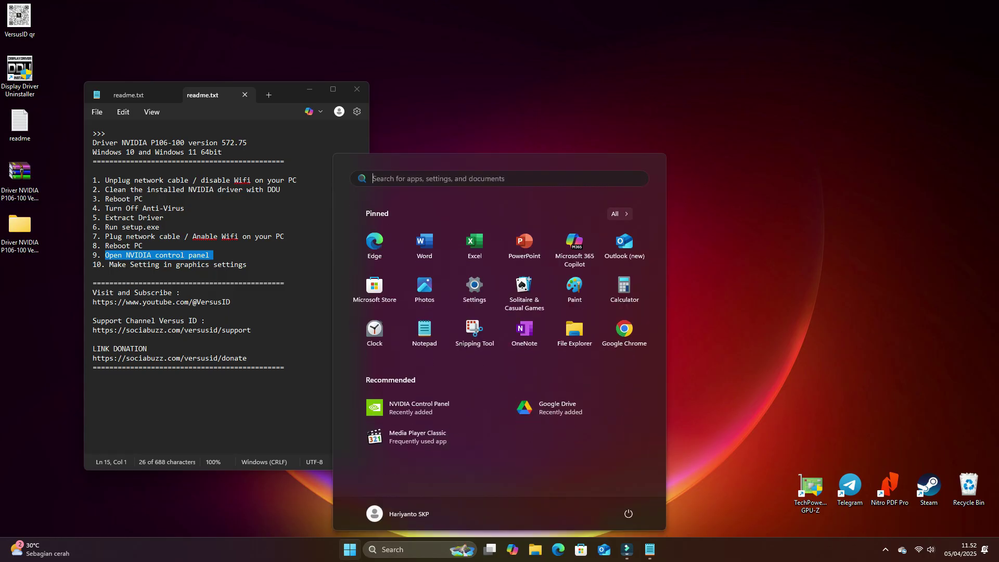
type("dxdiag")
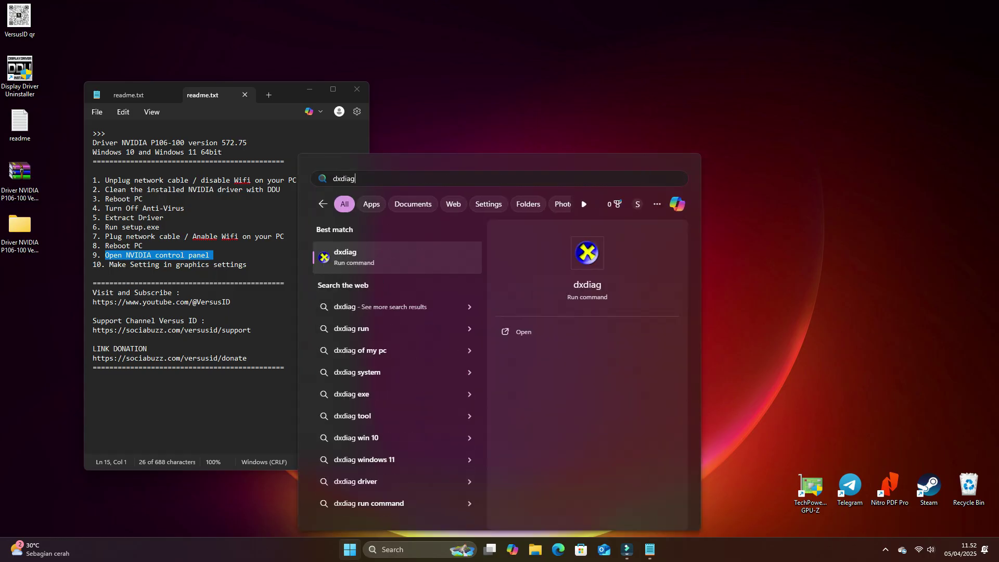
key("Return")
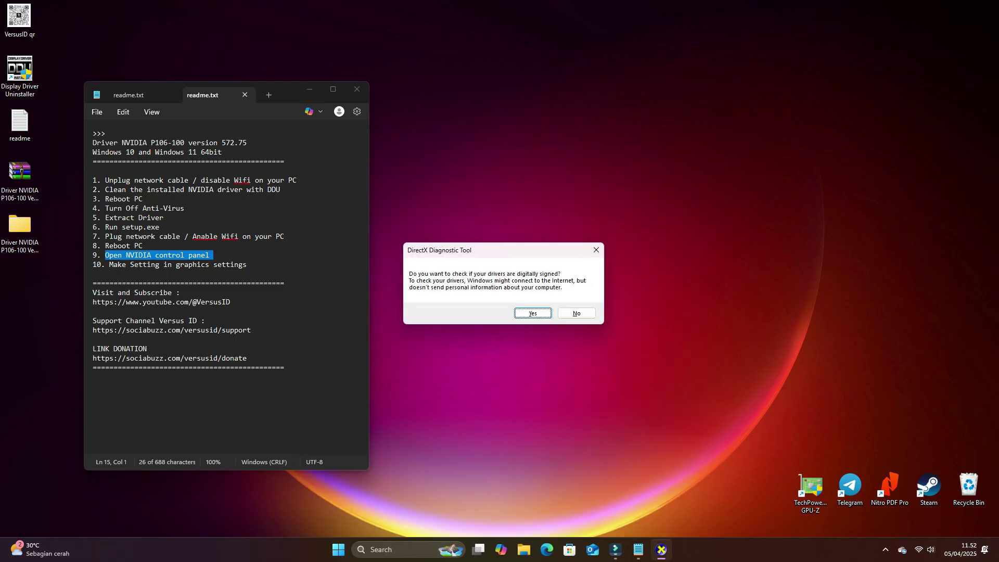
key("Return")
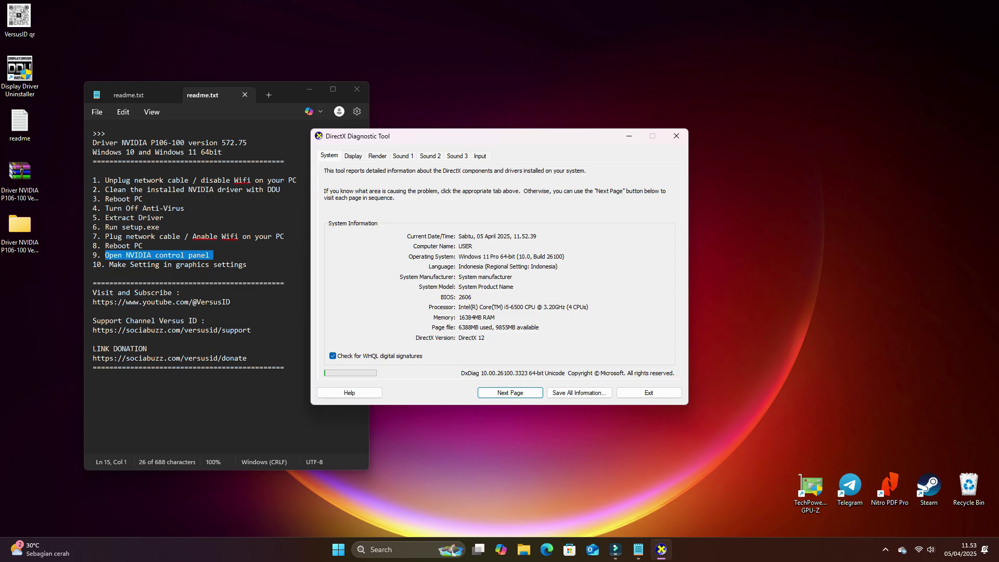
- Confirm the Display and Render tabs show the NVIDIA GPU with driver 32.0.15.7275, then exit
left_click(509, 392)
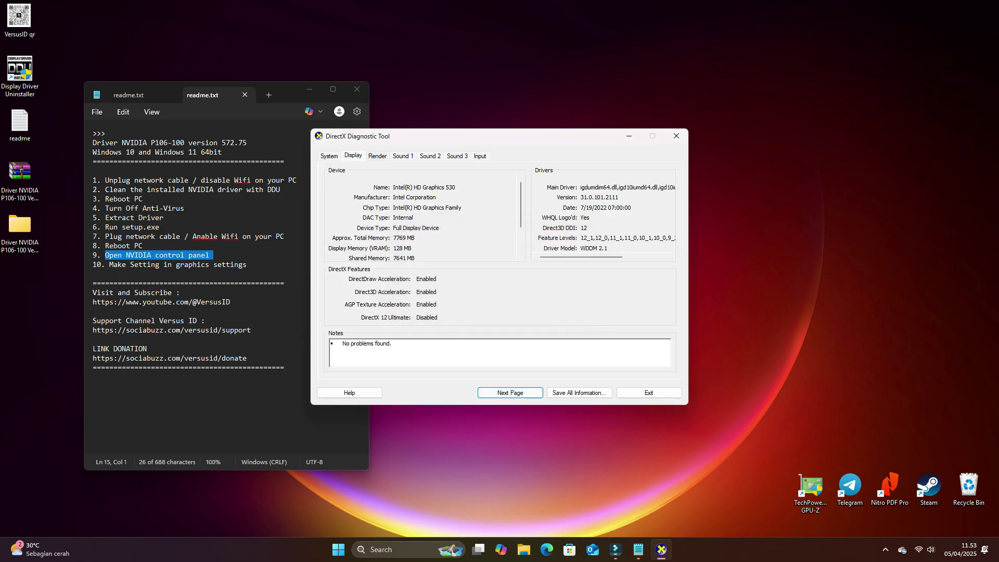
key("Return")
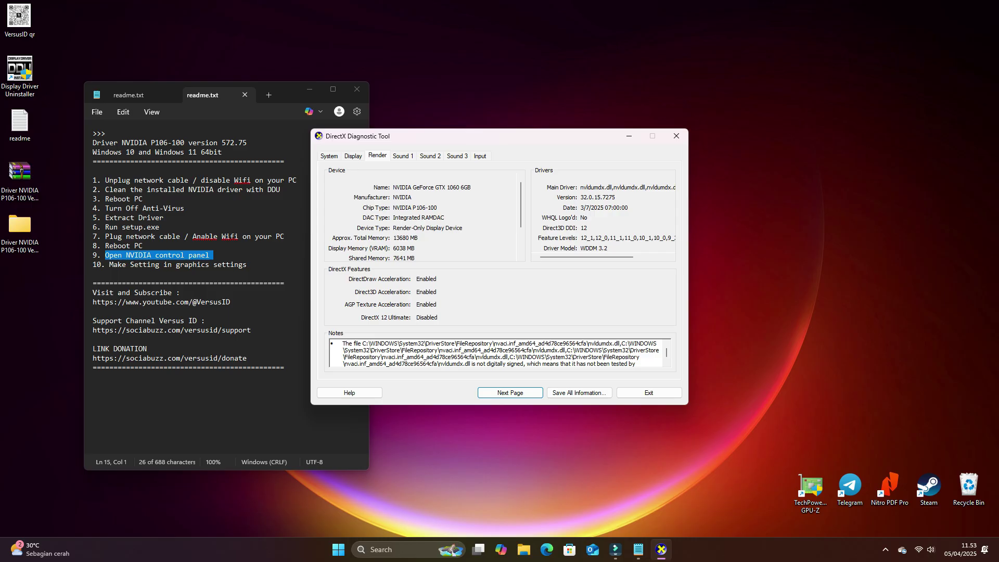
left_click(649, 392)
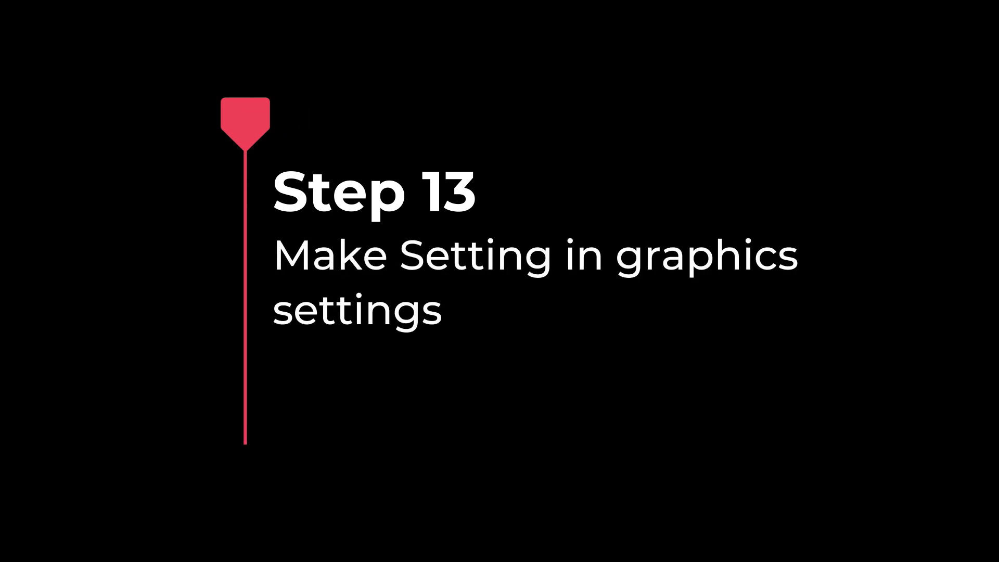
- Go to the Graphics settings page via the desktop's Display settings
left_click_drag(110, 264, 246, 264)
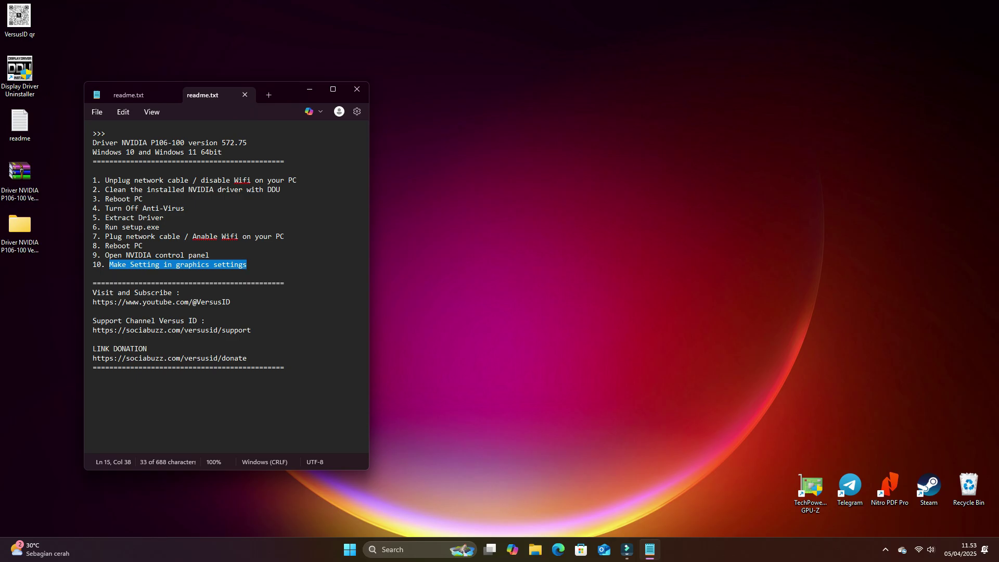
right_click(505, 251)
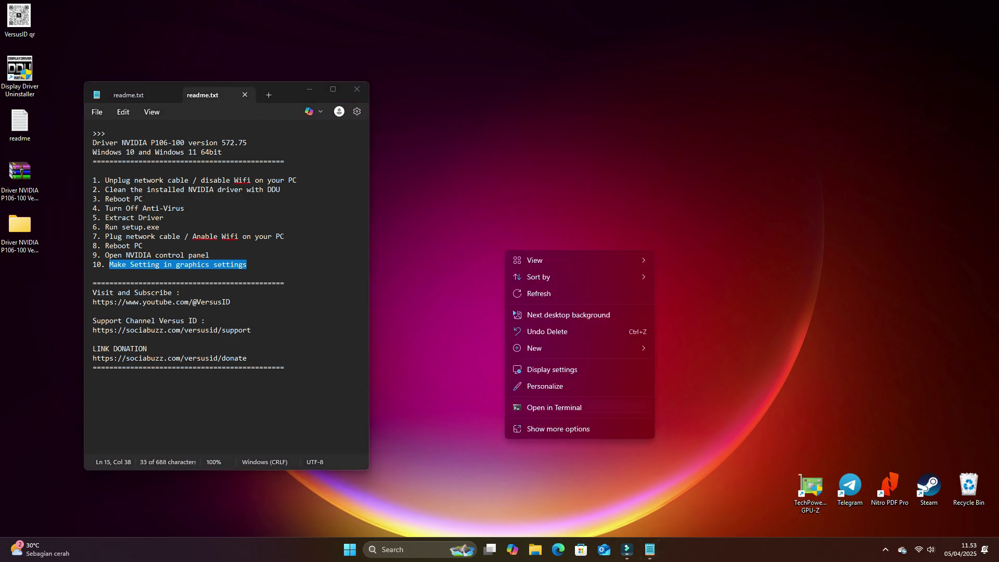
left_click(545, 386)
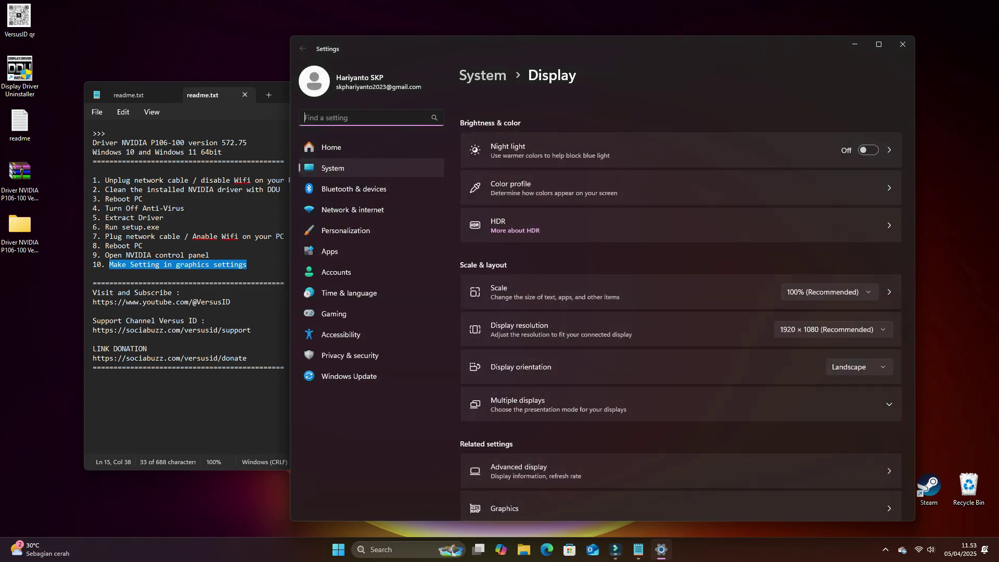
scroll(681, 312, "down", 3)
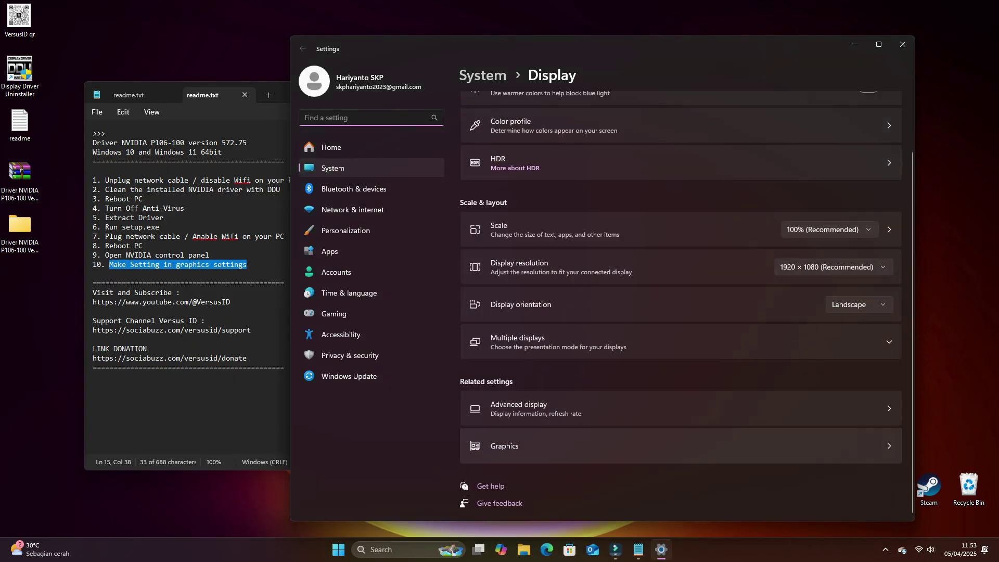
left_click(504, 446)
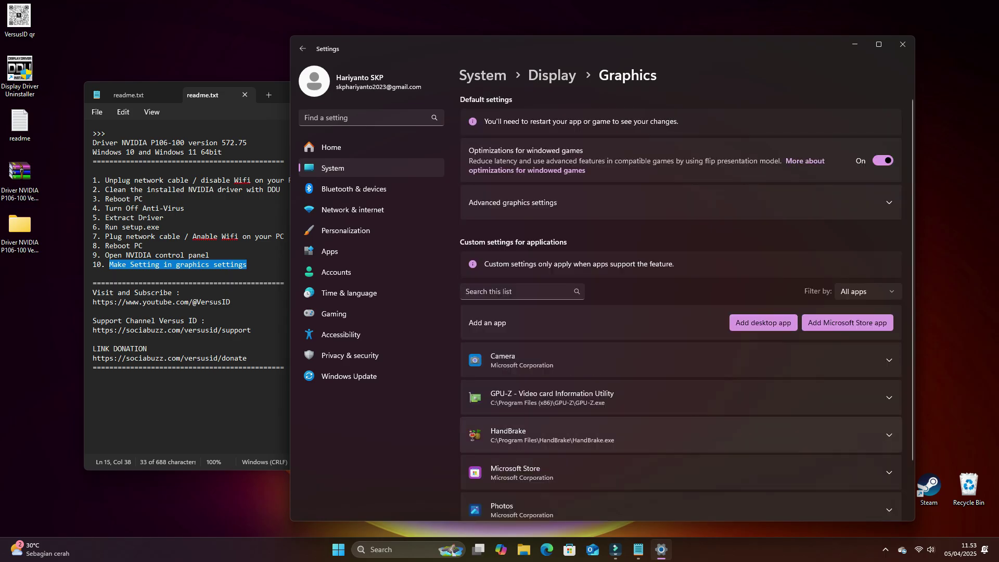
scroll(681, 307, "down", 2)
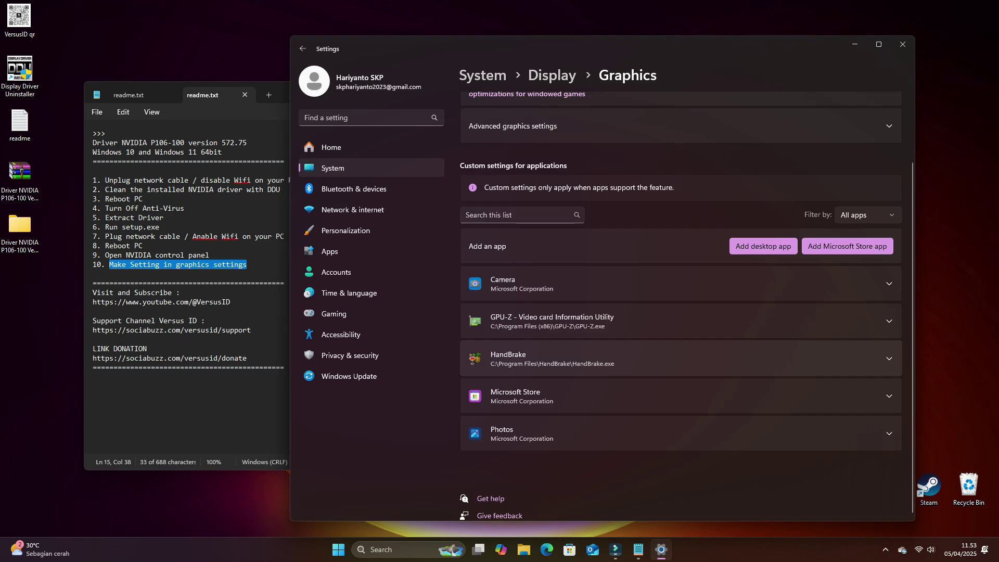
- Set HandBrake's GPU preference to High Performance (NVIDIA GeForce GTX 1060 6GB) and close the readme notes
left_click(676, 358)
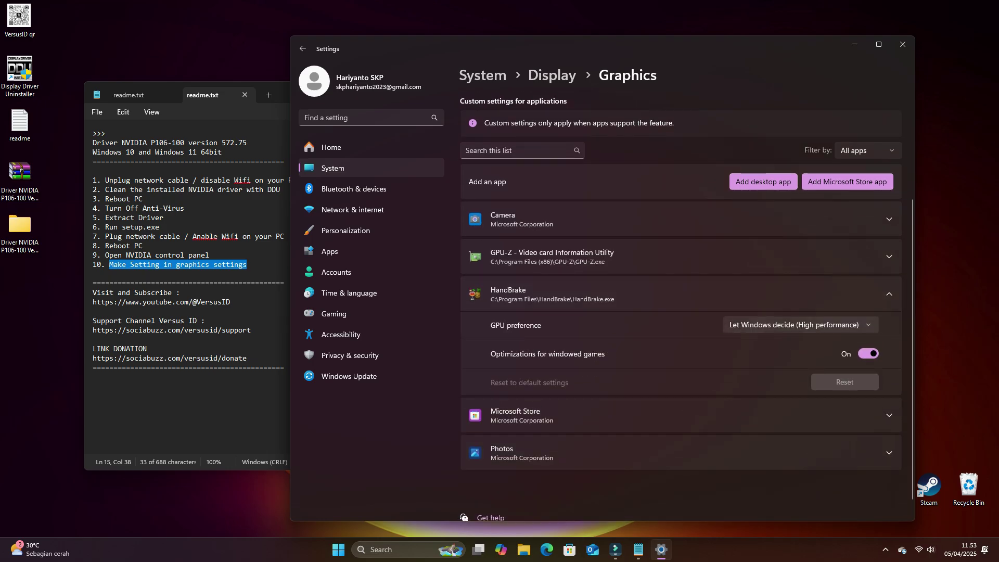
left_click(796, 324)
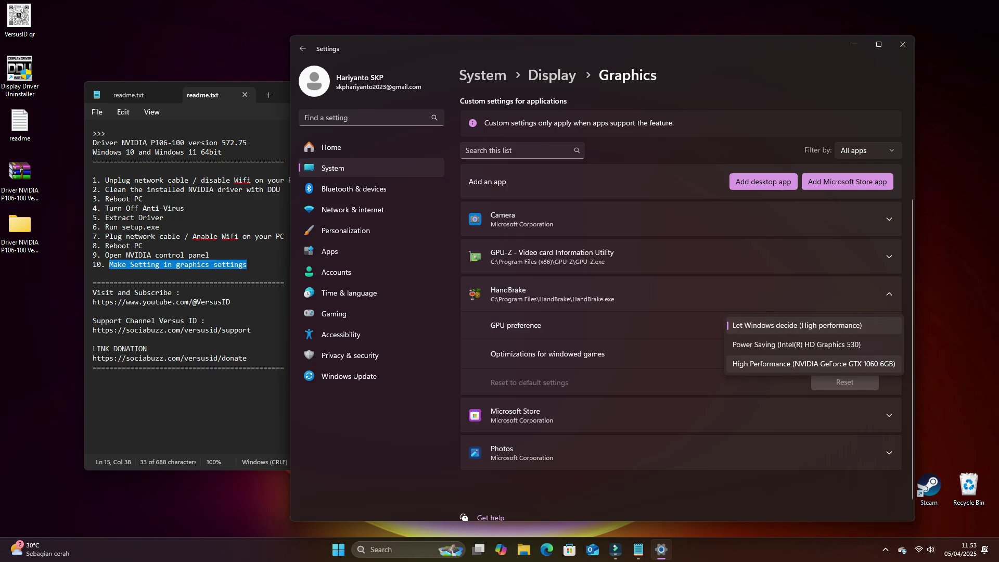
left_click(813, 363)
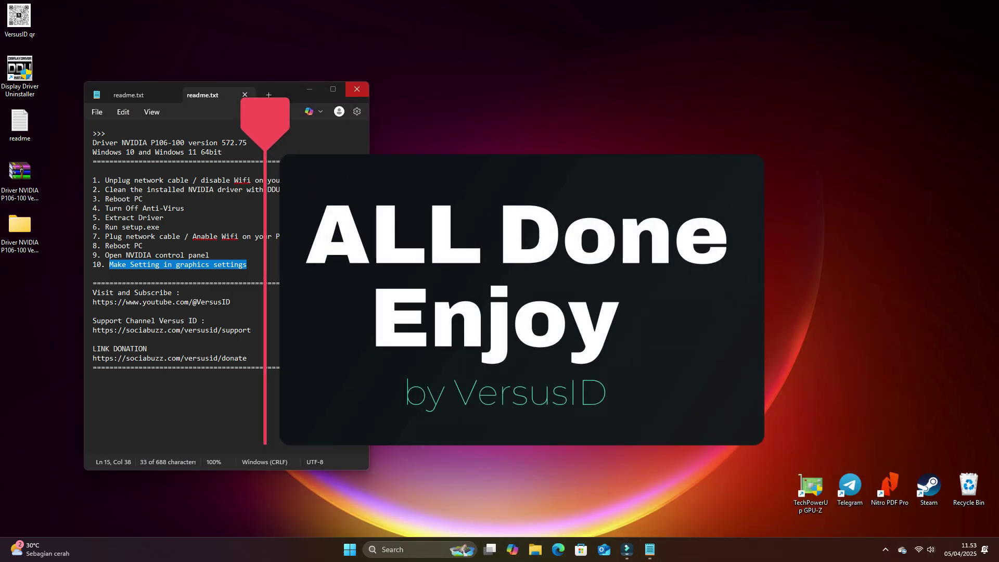
key("alt+F4")
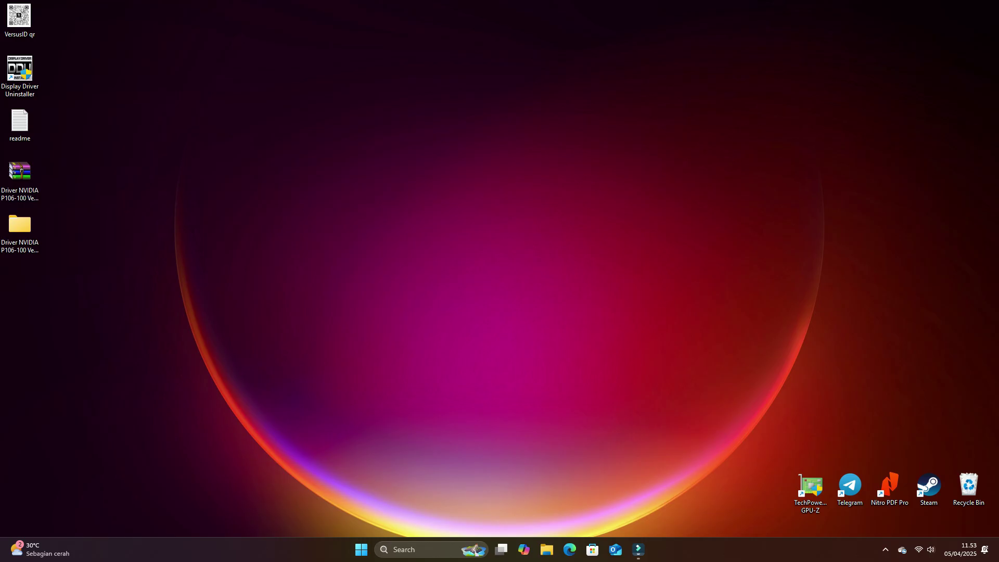